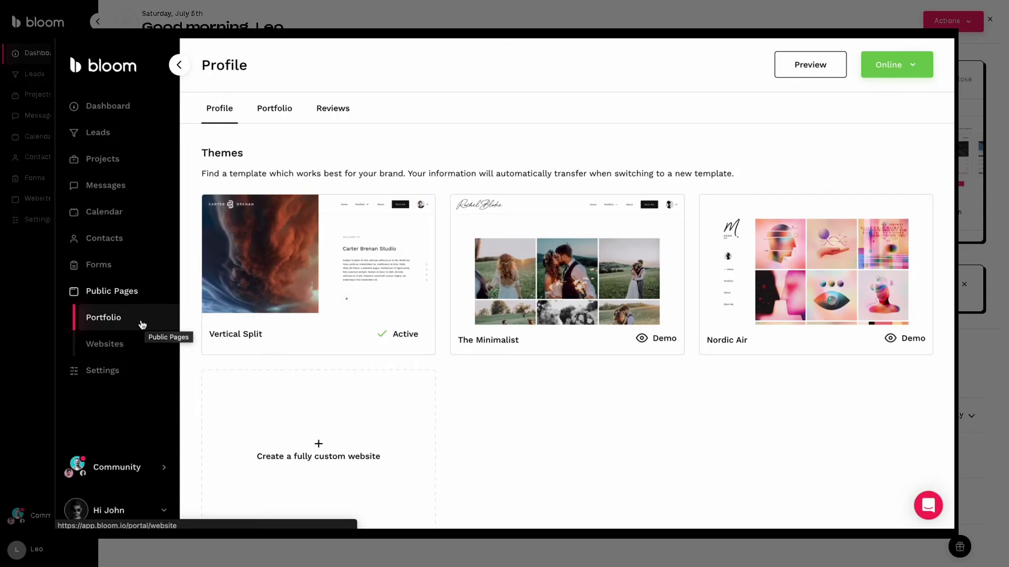
Preview the public portfolio website, then open and close its Book Me booking form
{"action": "scroll", "coordinate": [255, 340], "scroll_direction": "down", "scroll_amount": 10}
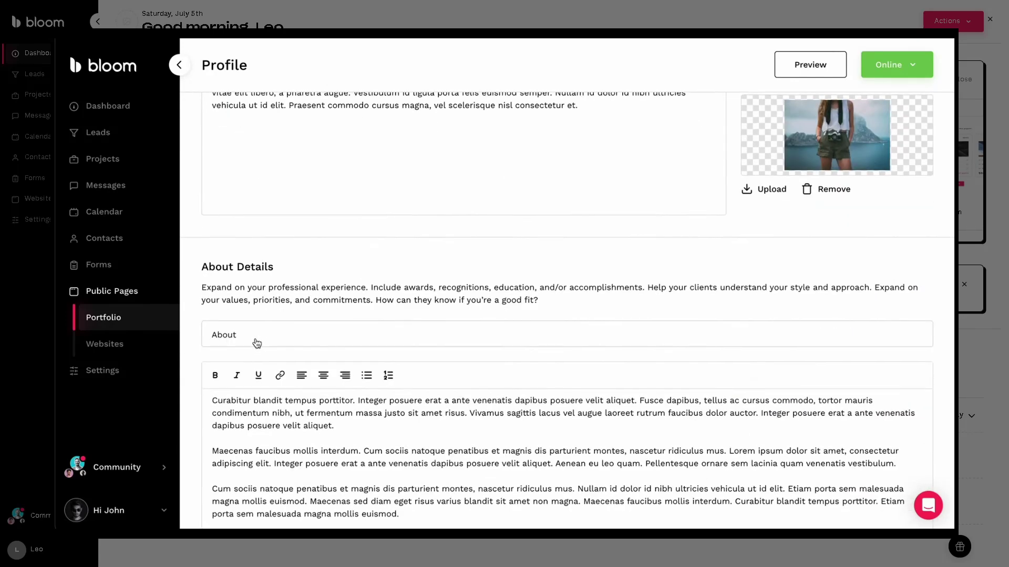
{"action": "scroll", "coordinate": [257, 343], "scroll_direction": "down", "scroll_amount": 10}
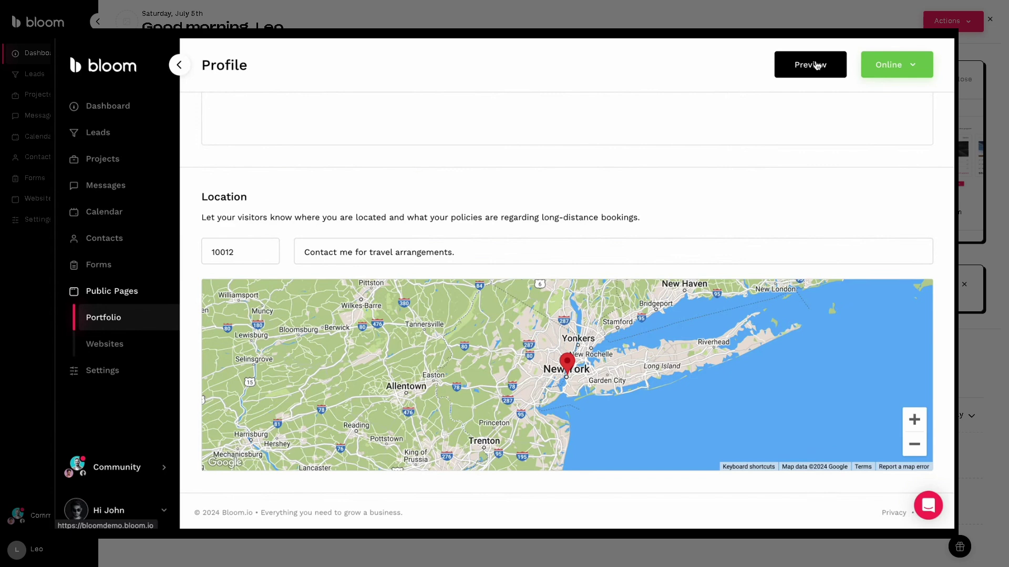
{"action": "left_click", "coordinate": [816, 65]}
{"action": "scroll", "coordinate": [737, 441], "scroll_direction": "down", "scroll_amount": 1}
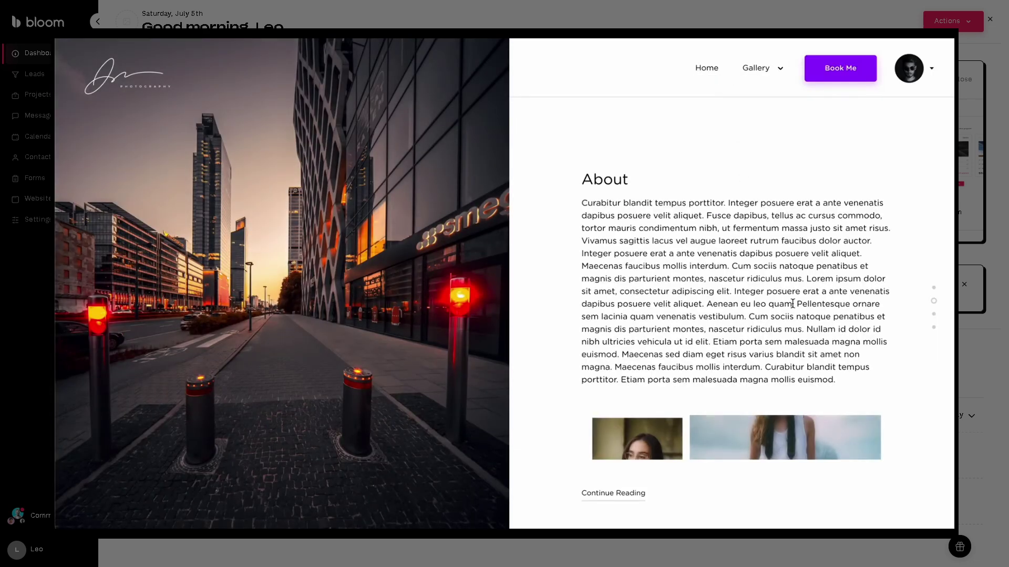
{"action": "left_click", "coordinate": [828, 70]}
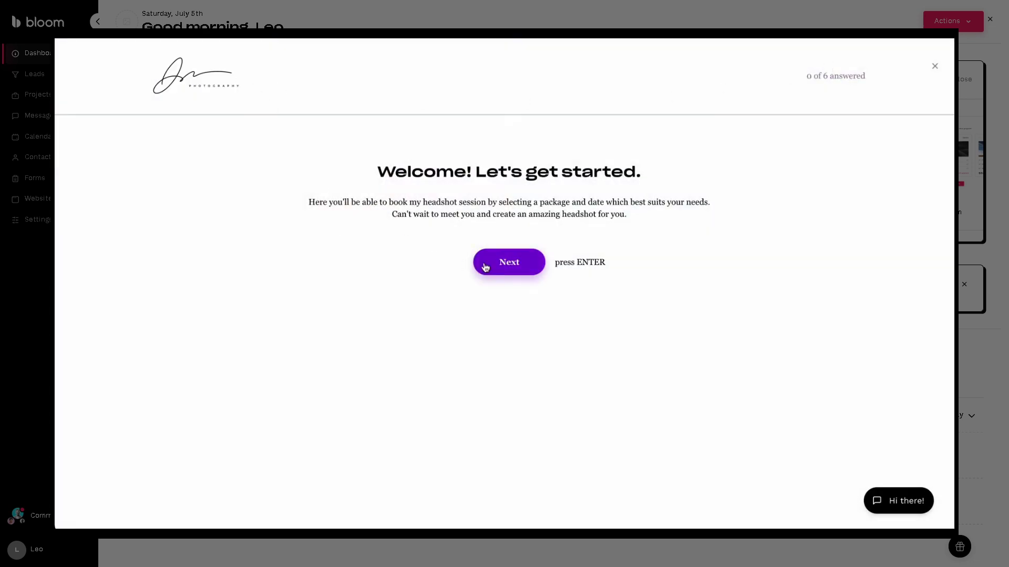
{"action": "left_click", "coordinate": [934, 66]}
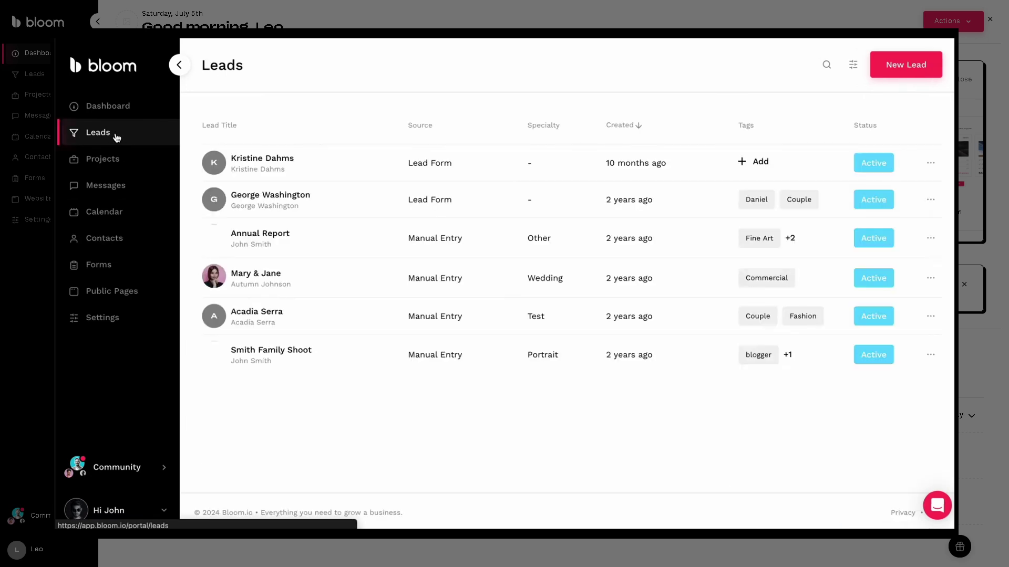
Close the demo video lightbox and bring up the Features menu on the Bloom website
{"action": "key", "text": "Escape"}
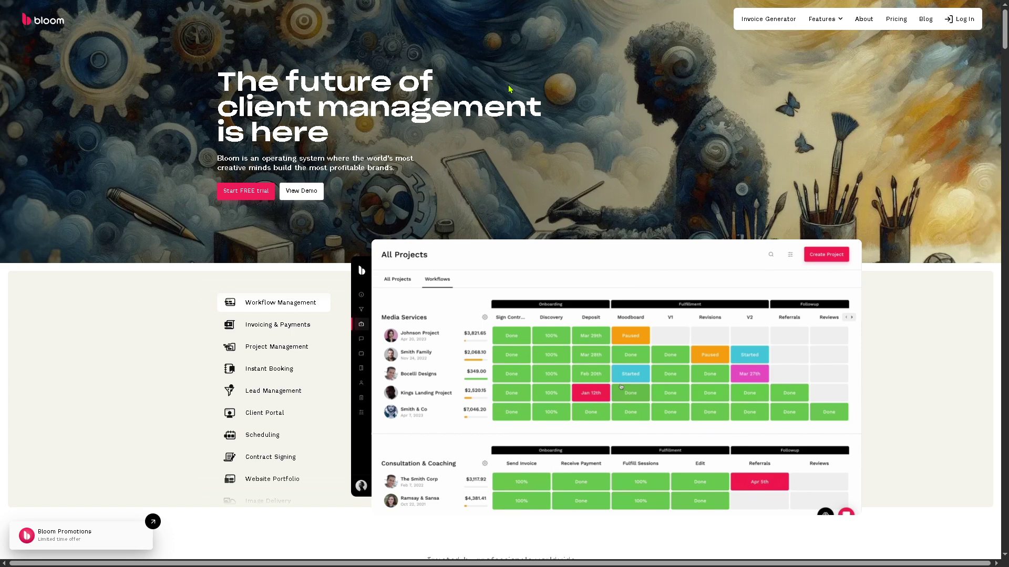
{"action": "mouse_move", "coordinate": [841, 20]}
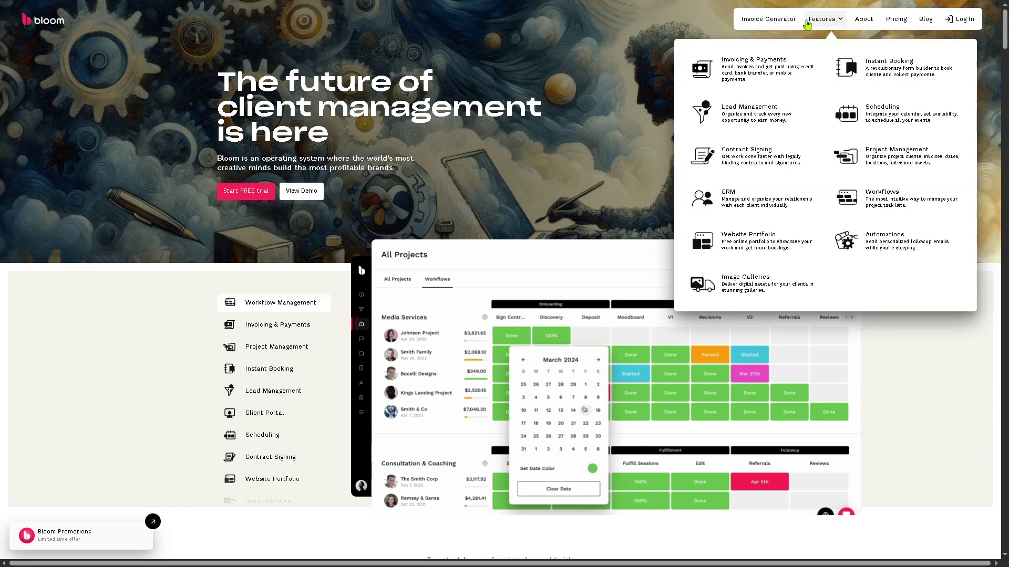
View the Invoicing & Payments feature page, then switch to the Contract Signing page
{"action": "left_click", "coordinate": [765, 74]}
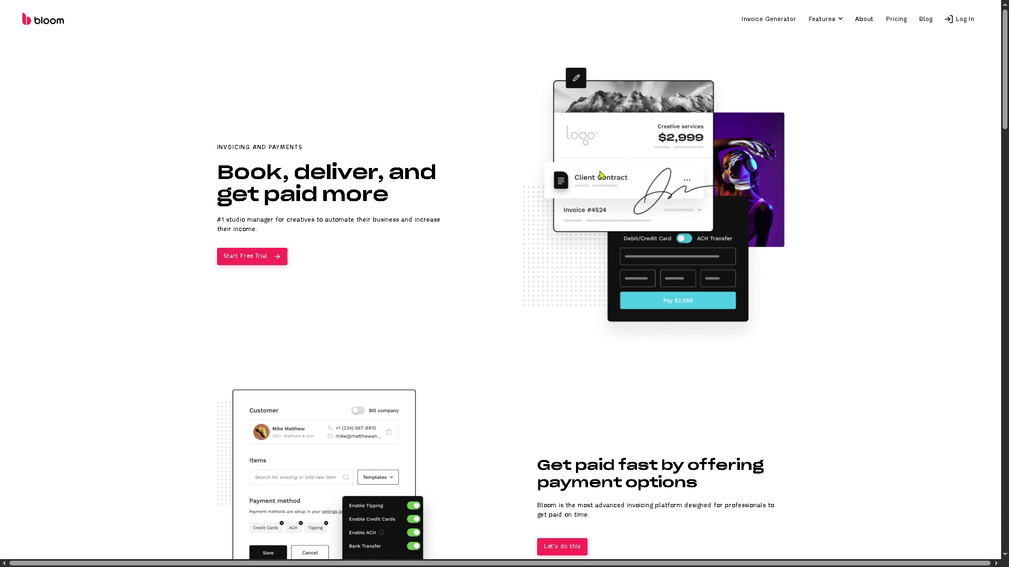
{"action": "left_click", "coordinate": [824, 21]}
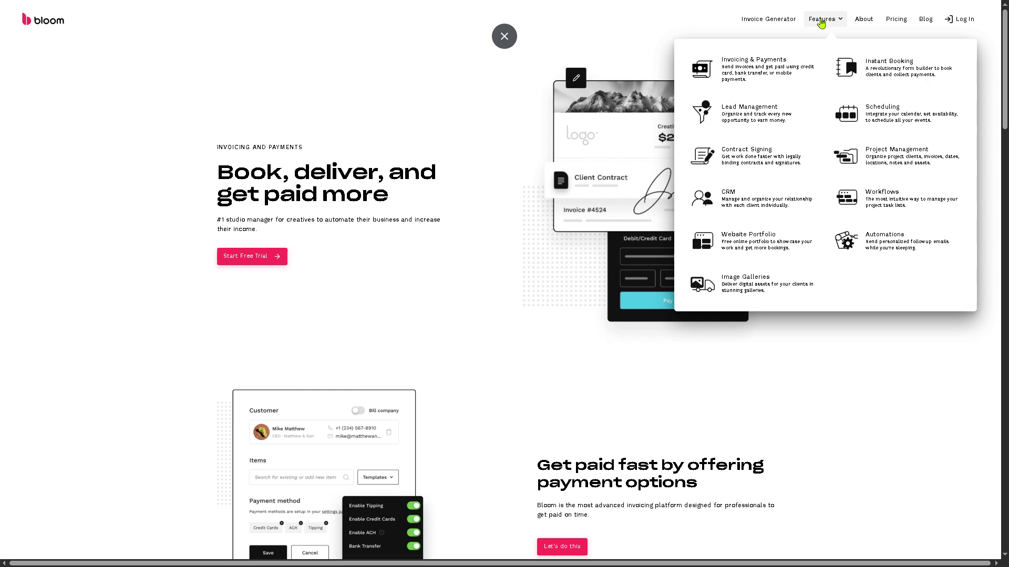
{"action": "left_click", "coordinate": [764, 159]}
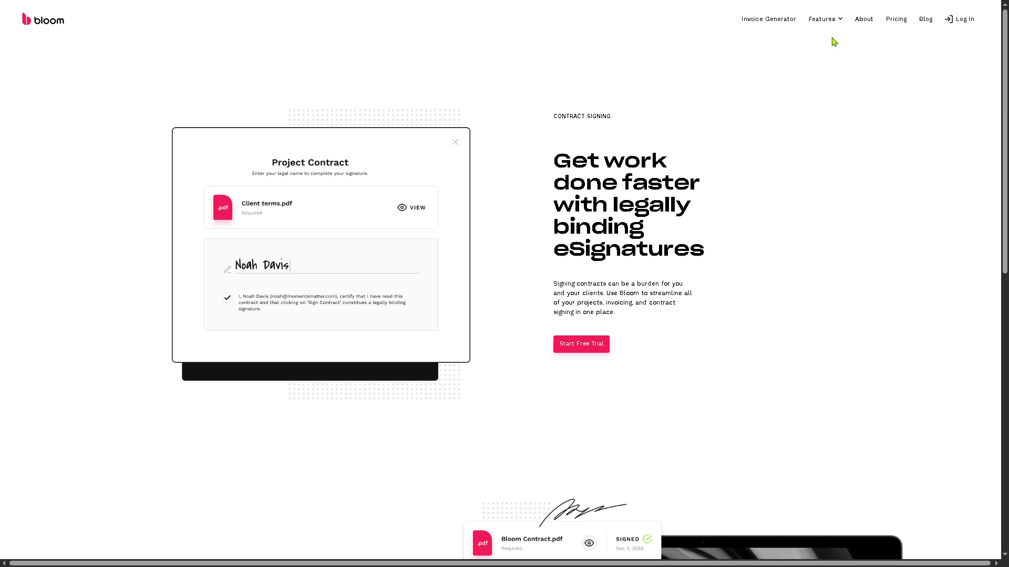
Visit the Project Management, Instant Booking and Workflows feature pages in turn
{"action": "mouse_move", "coordinate": [836, 23]}
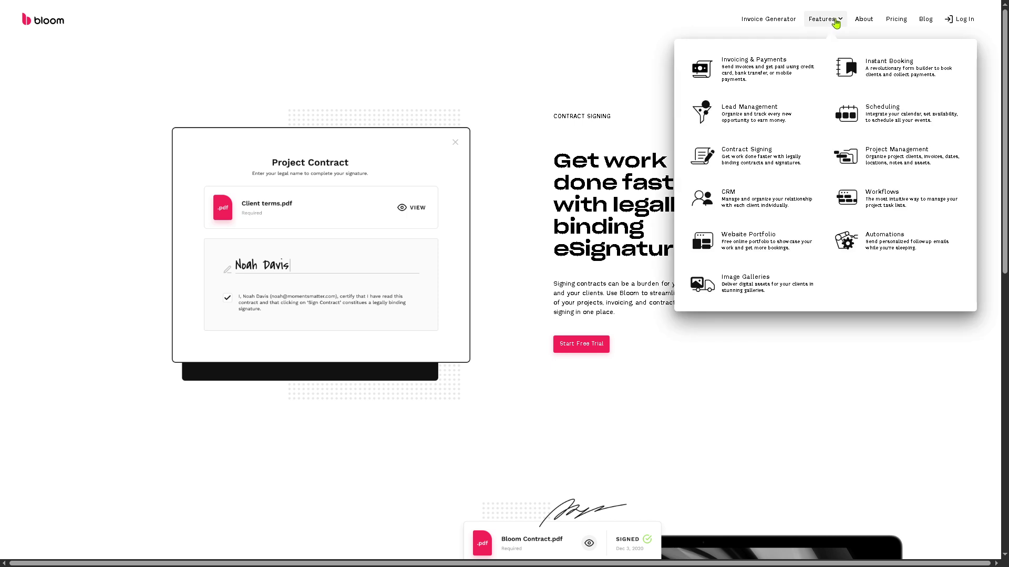
{"action": "left_click", "coordinate": [894, 161]}
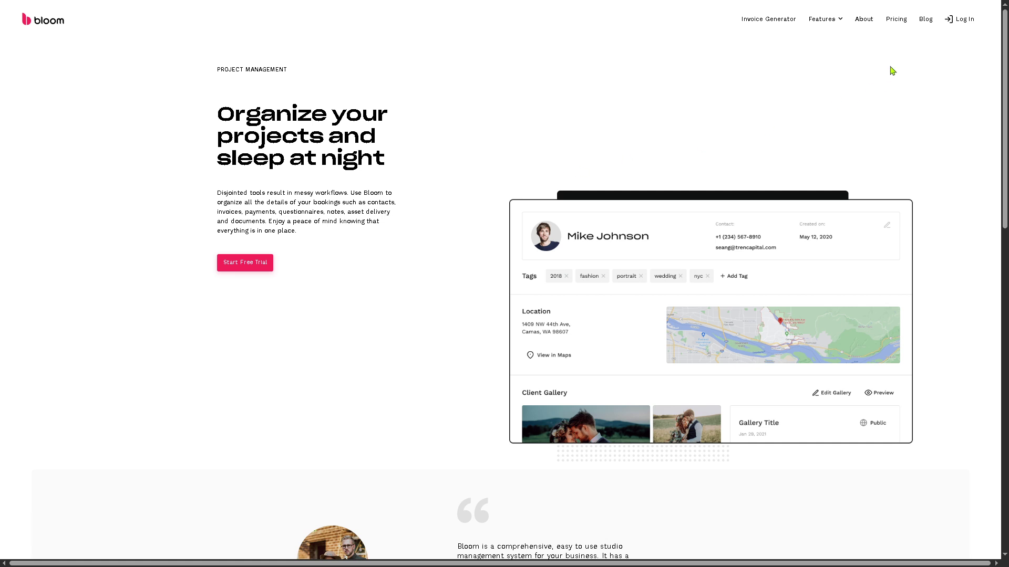
{"action": "mouse_move", "coordinate": [838, 23]}
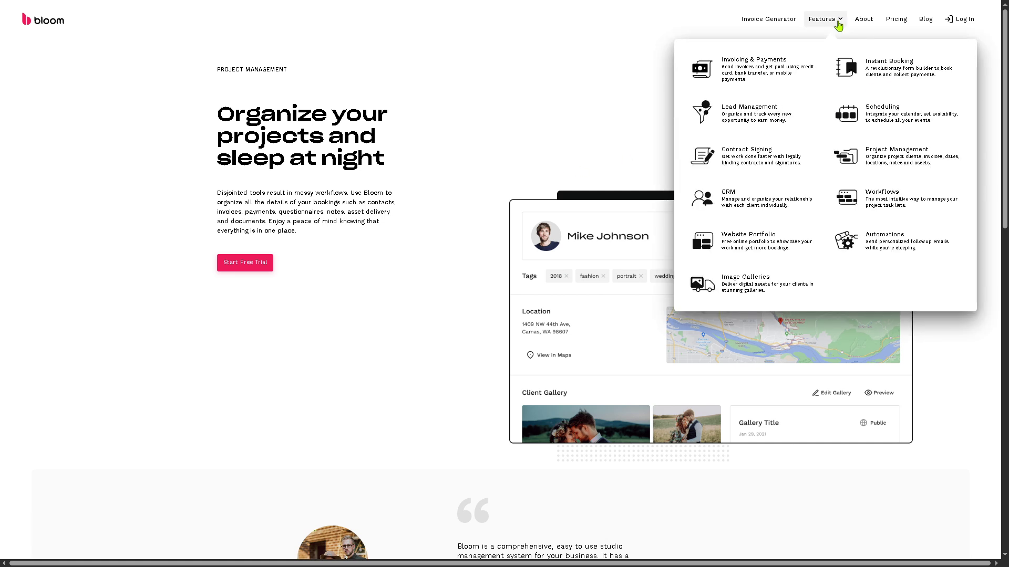
{"action": "left_click", "coordinate": [870, 77]}
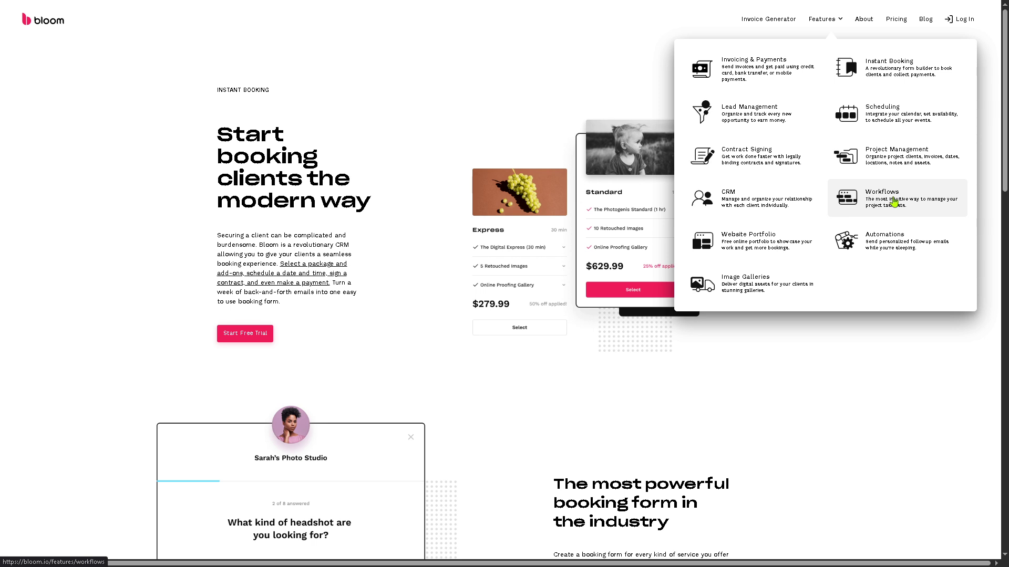
{"action": "left_click", "coordinate": [893, 202]}
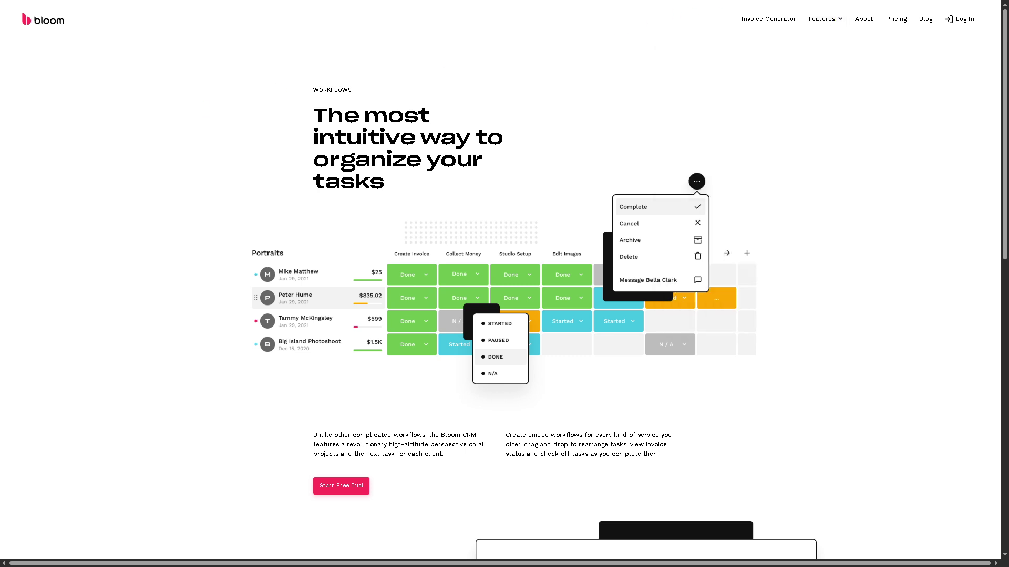
Start a free invoice in the Invoice Generator, keeping the document type as Invoice
{"action": "left_click", "coordinate": [788, 19]}
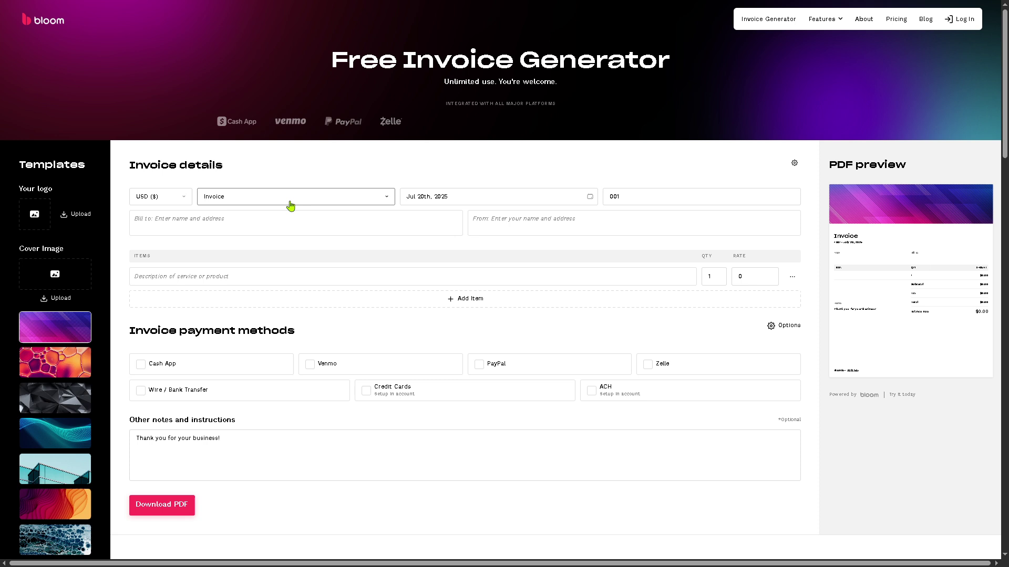
{"action": "left_click", "coordinate": [319, 205]}
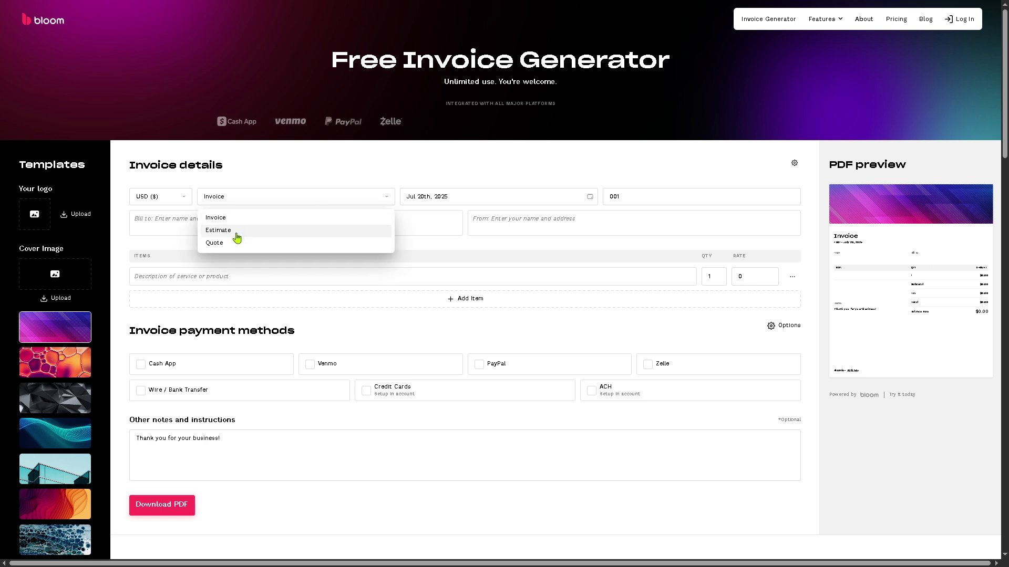
{"action": "left_click", "coordinate": [168, 242]}
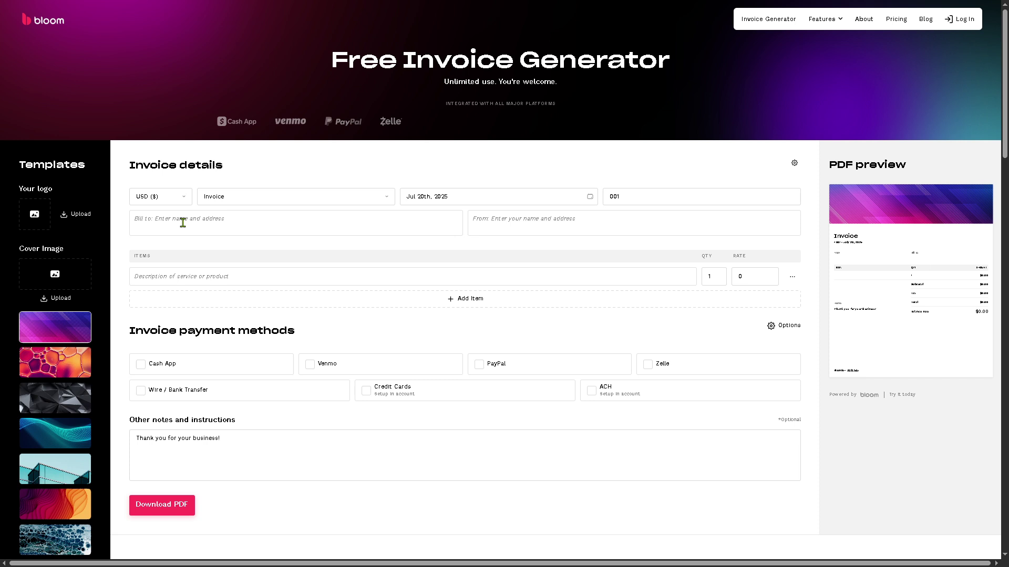
Enter the bill-to street address and a first item 'How to use BLOOM CRM'
{"action": "left_click", "coordinate": [185, 223]}
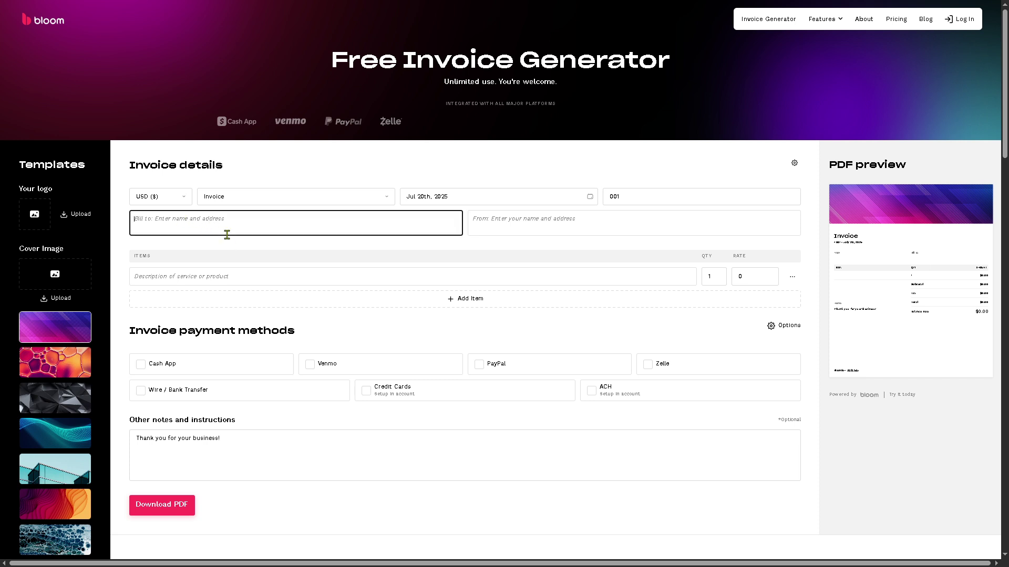
{"action": "type", "text": "sES"}
{"action": "key", "text": "ctrl+a"}
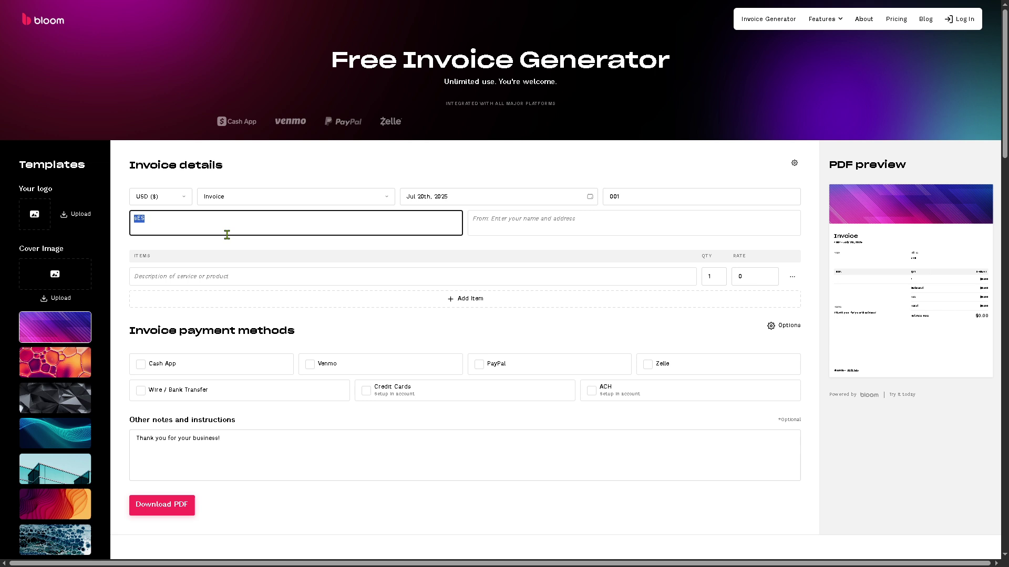
{"action": "type", "text": "Sesama"}
{"action": "key", "text": "BackSpace"}
{"action": "type", "text": "e St."}
{"action": "left_click", "coordinate": [229, 277]}
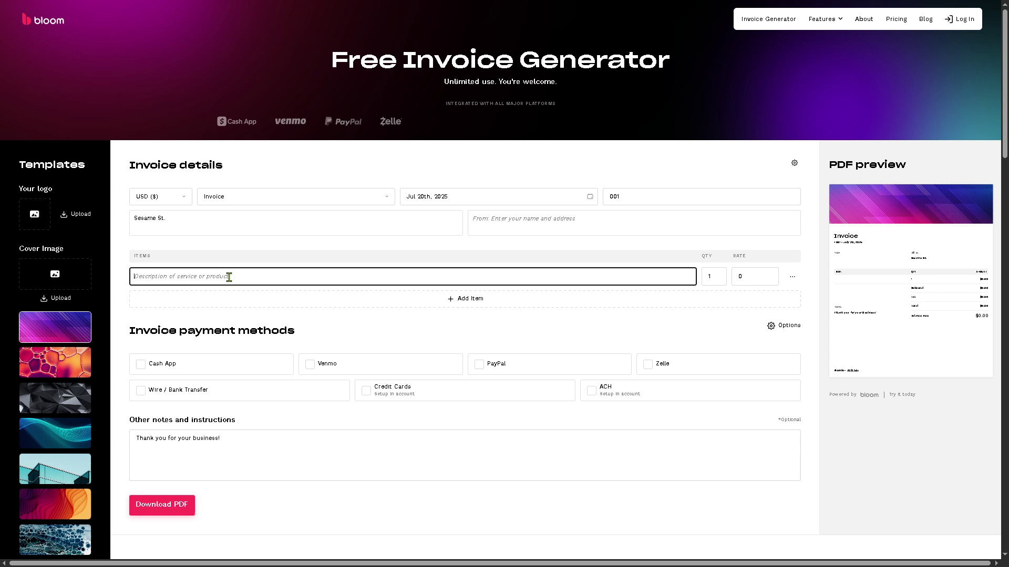
{"action": "type", "text": "How to use BLOOM CRM"}
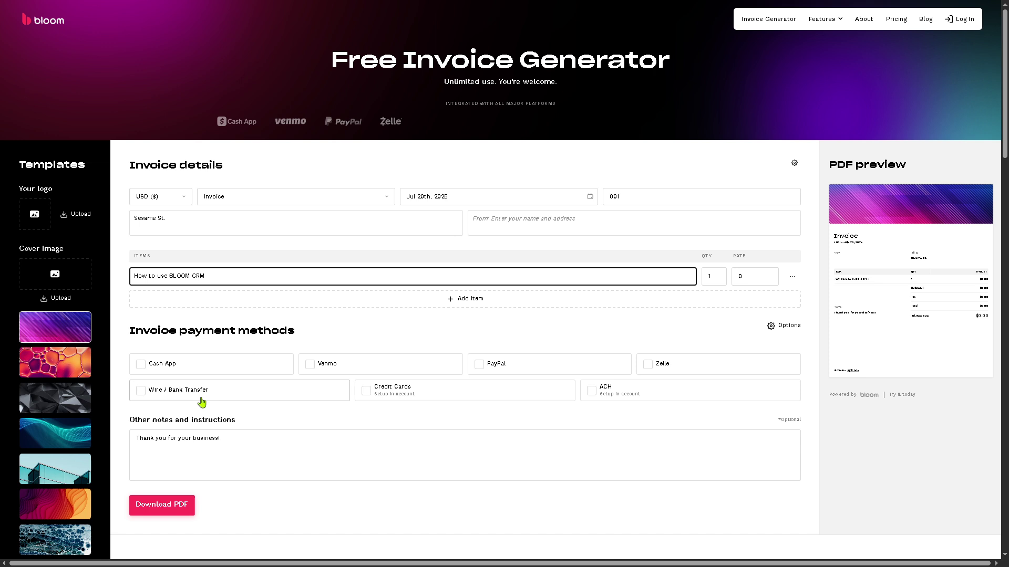
Uncheck Wire / Bank Transfer and paste 'How to use BLOOM CRM' over the existing other notes
{"action": "left_click", "coordinate": [239, 397]}
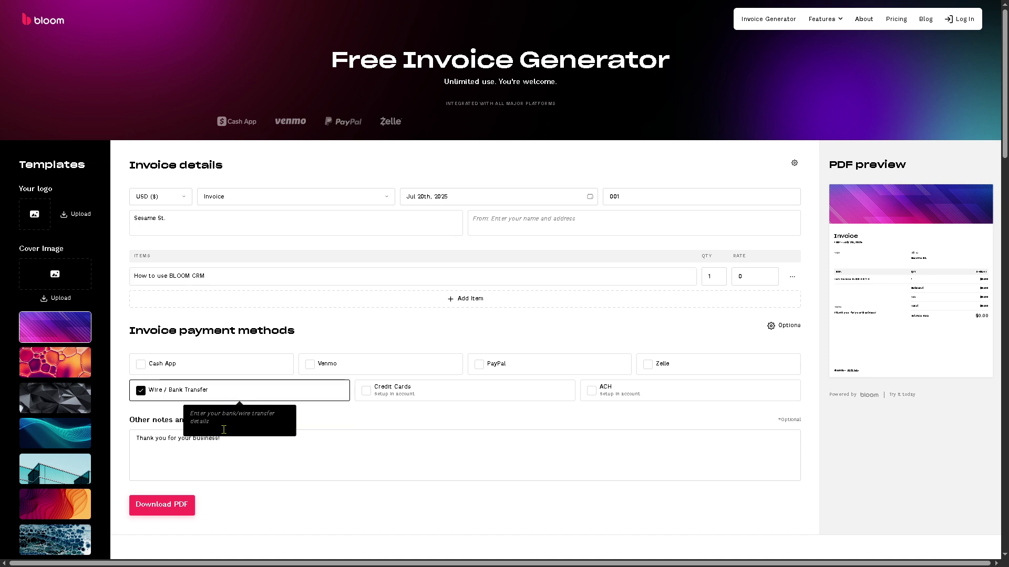
{"action": "left_click", "coordinate": [241, 444]}
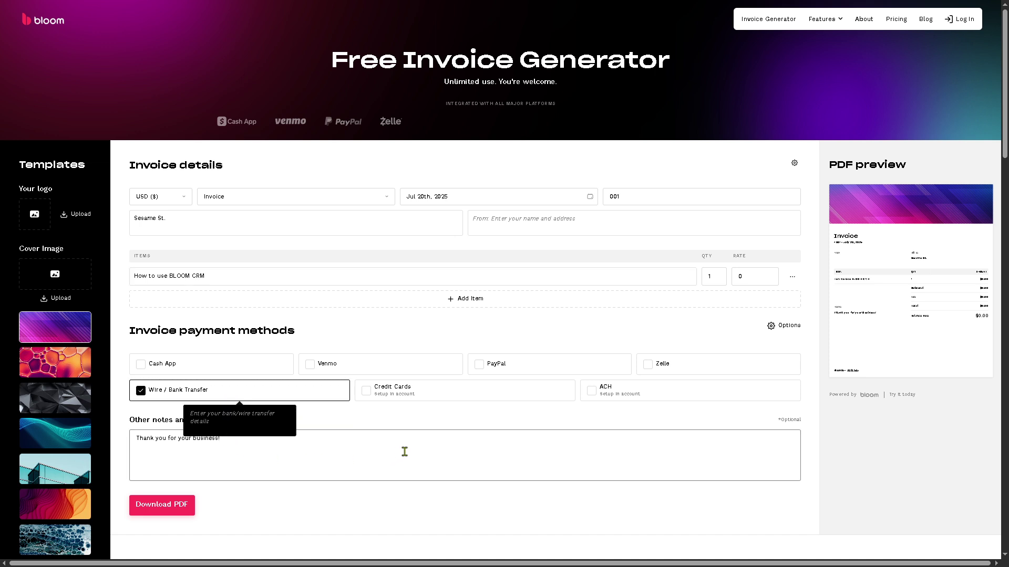
{"action": "left_click", "coordinate": [217, 276]}
{"action": "key", "text": "ctrl+a"}
{"action": "key", "text": "ctrl+c"}
{"action": "left_click", "coordinate": [249, 450]}
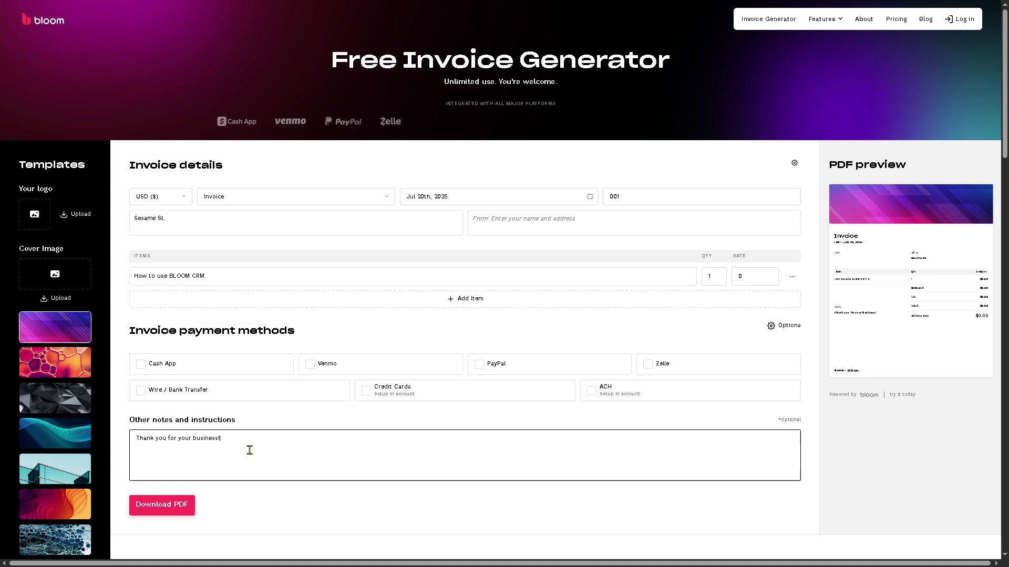
{"action": "key", "text": "ctrl+a"}
{"action": "key", "text": "ctrl+v"}
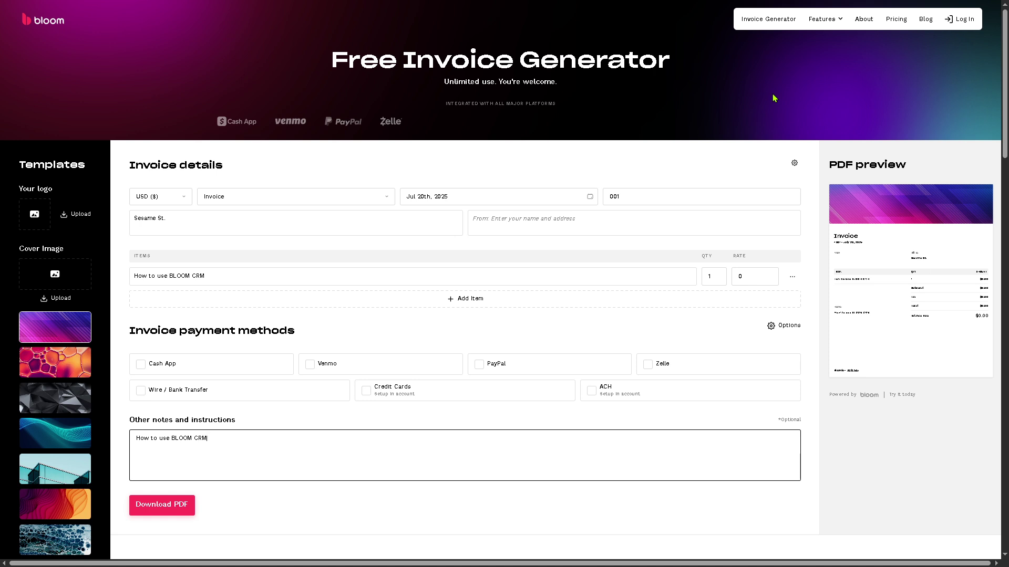
Go to the Pricing page from the website's top navigation
{"action": "left_click", "coordinate": [898, 21]}
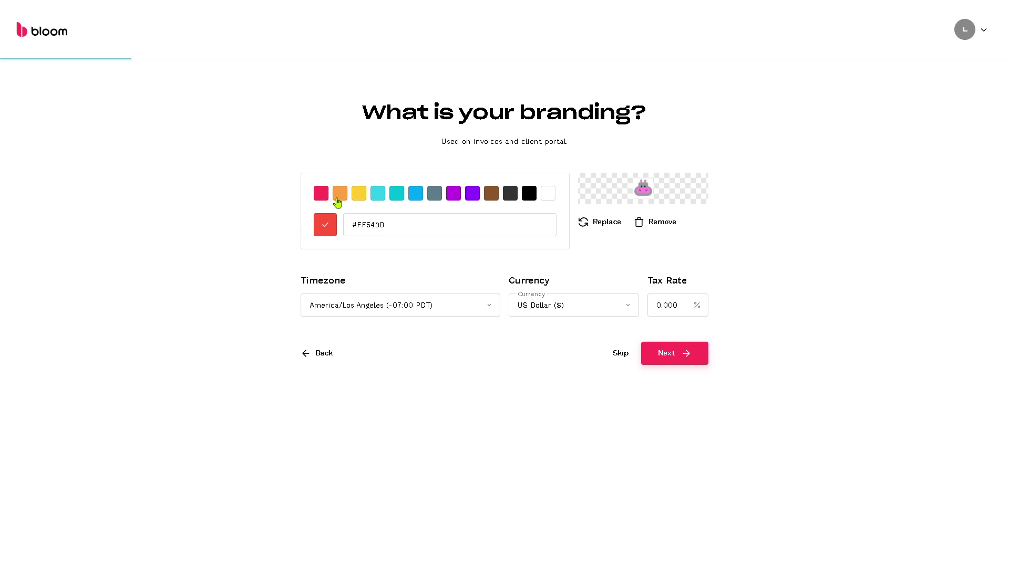
Accept brand colour #FF543B, the default timezone, US Dollar and 0.000% tax rate, and continue
{"action": "left_click", "coordinate": [490, 306]}
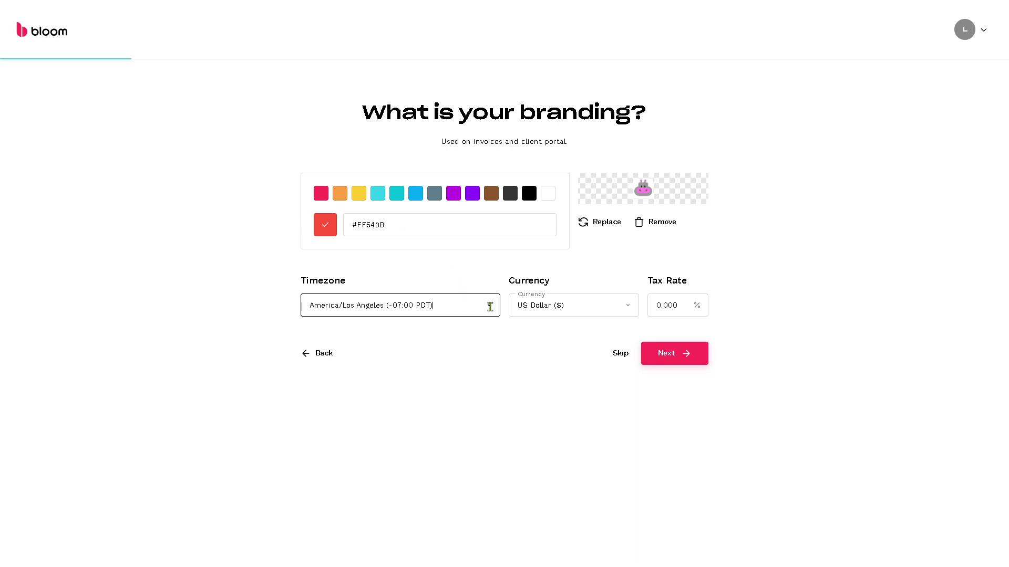
{"action": "left_click", "coordinate": [192, 284]}
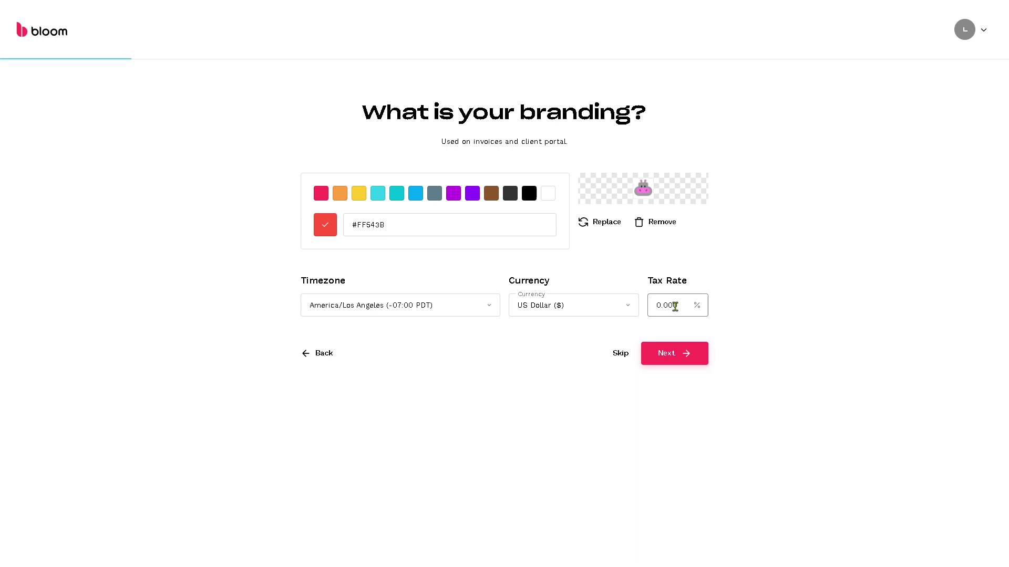
{"action": "left_click", "coordinate": [669, 353]}
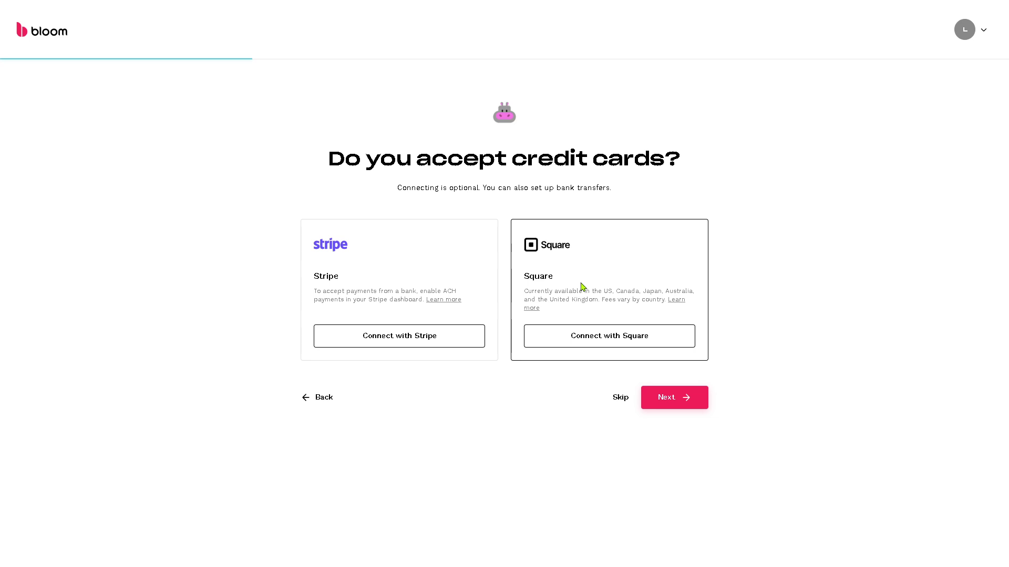
Skip the credit card and mobile payments steps without linking a PayPal account
{"action": "left_click", "coordinate": [619, 398]}
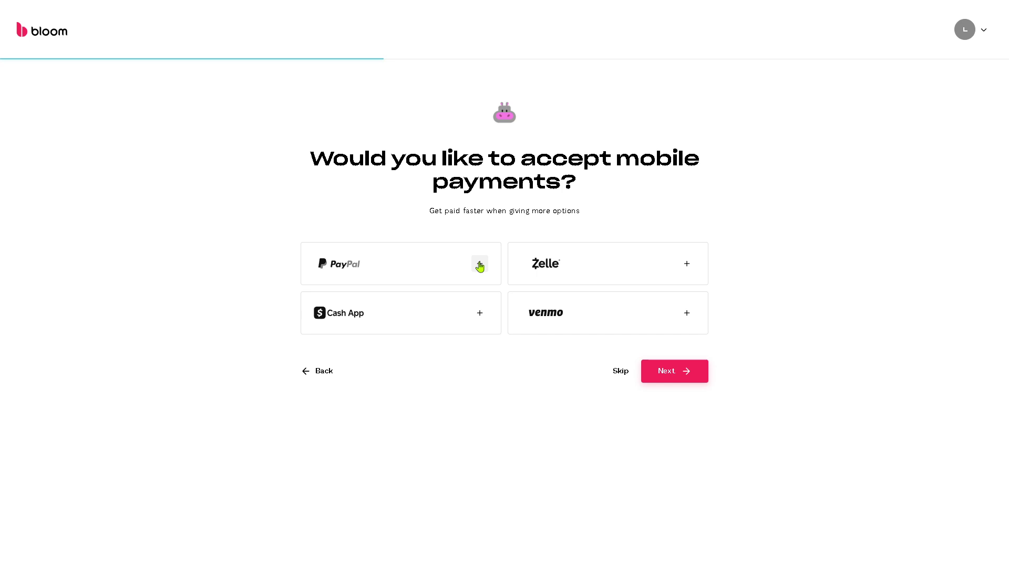
{"action": "left_click", "coordinate": [323, 372]}
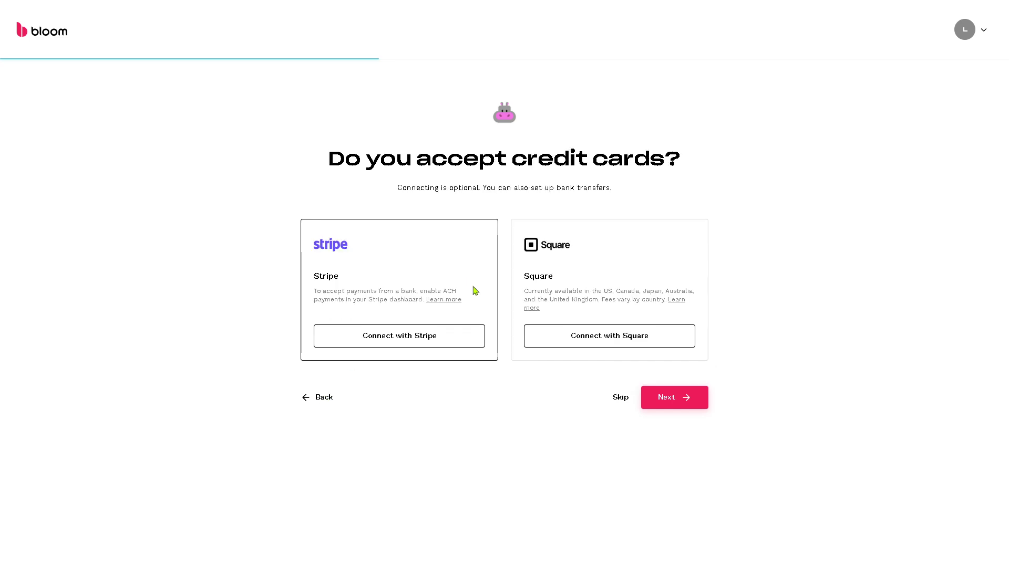
{"action": "left_click", "coordinate": [621, 401]}
{"action": "left_click", "coordinate": [479, 266]}
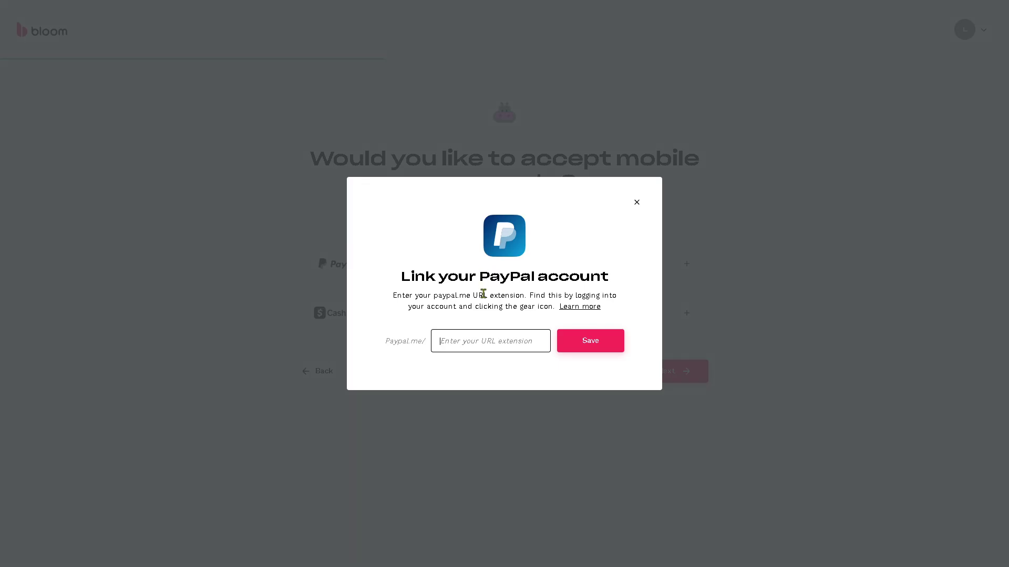
{"action": "left_click", "coordinate": [637, 202]}
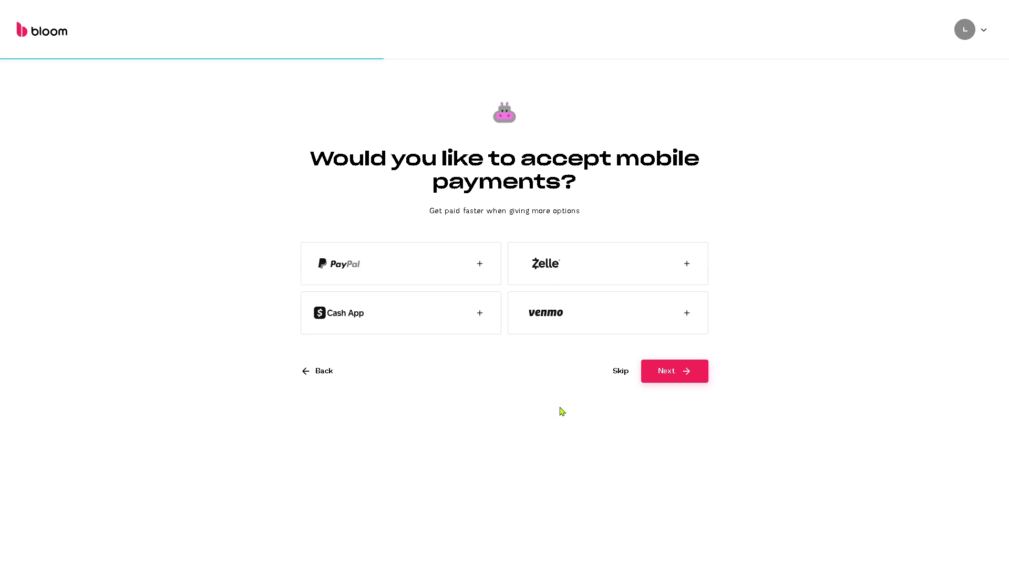
{"action": "left_click", "coordinate": [620, 373]}
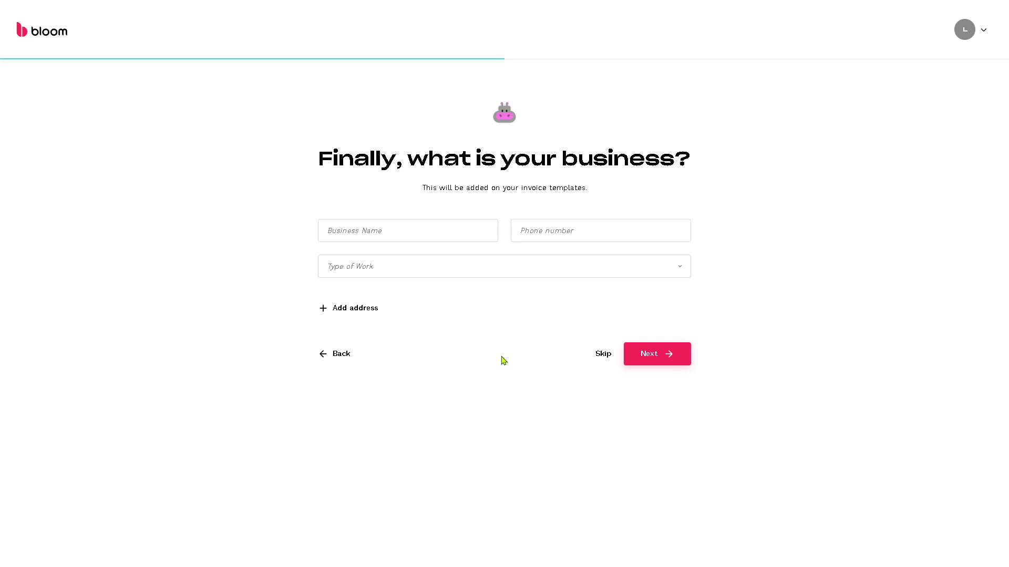
Skip the 'Finally, what is your business?' step to activate the trial
{"action": "left_click", "coordinate": [602, 355]}
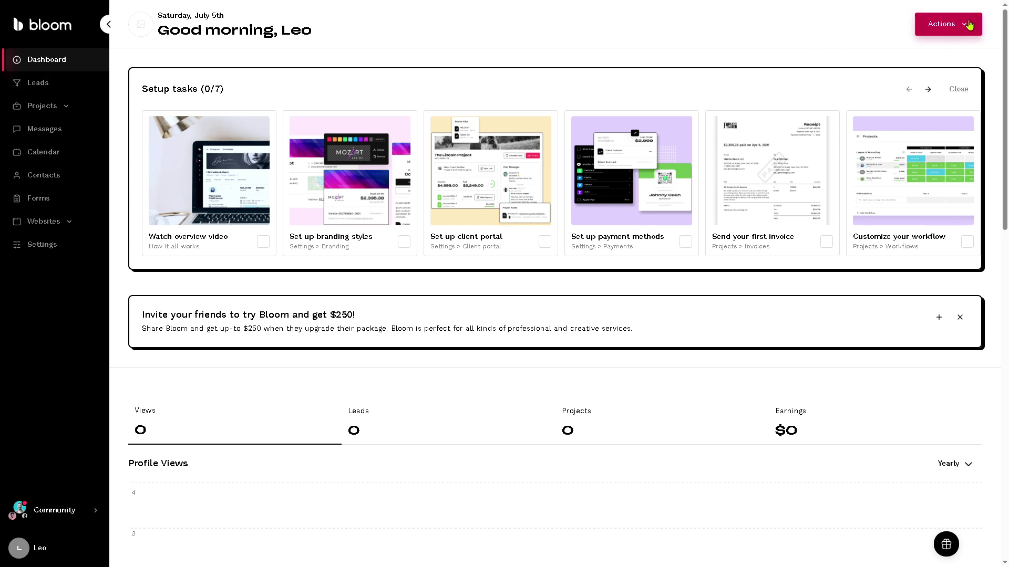
{"action": "left_click", "coordinate": [966, 25]}
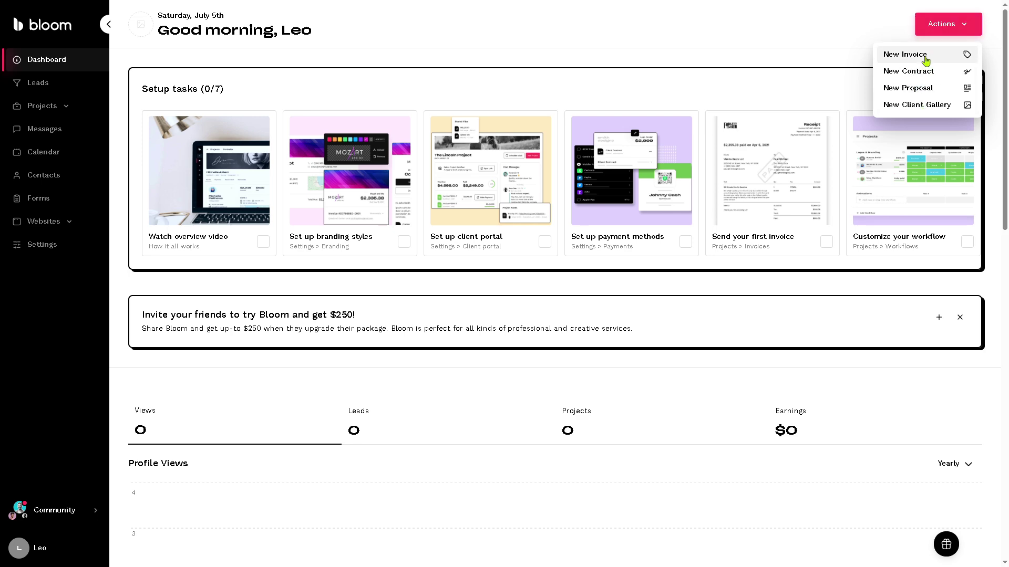
{"action": "left_click", "coordinate": [926, 62]}
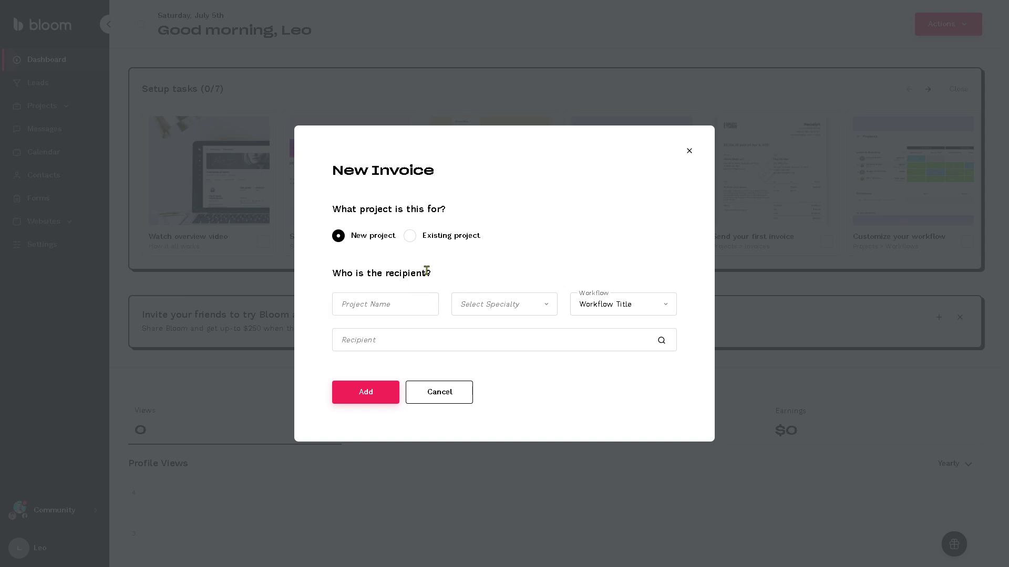
{"action": "left_click", "coordinate": [408, 303]}
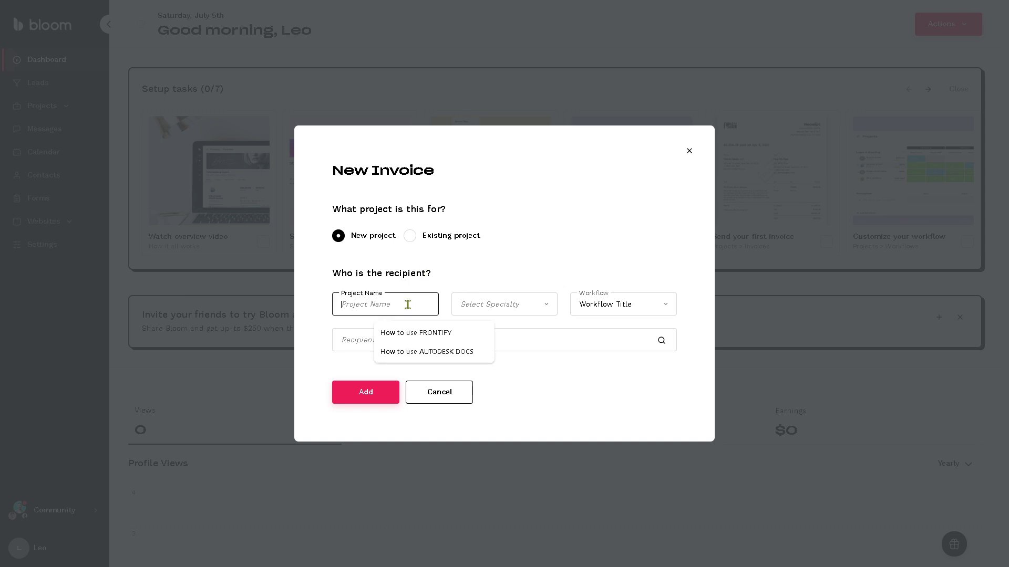
{"action": "type", "text": "How to use BLOOM "}
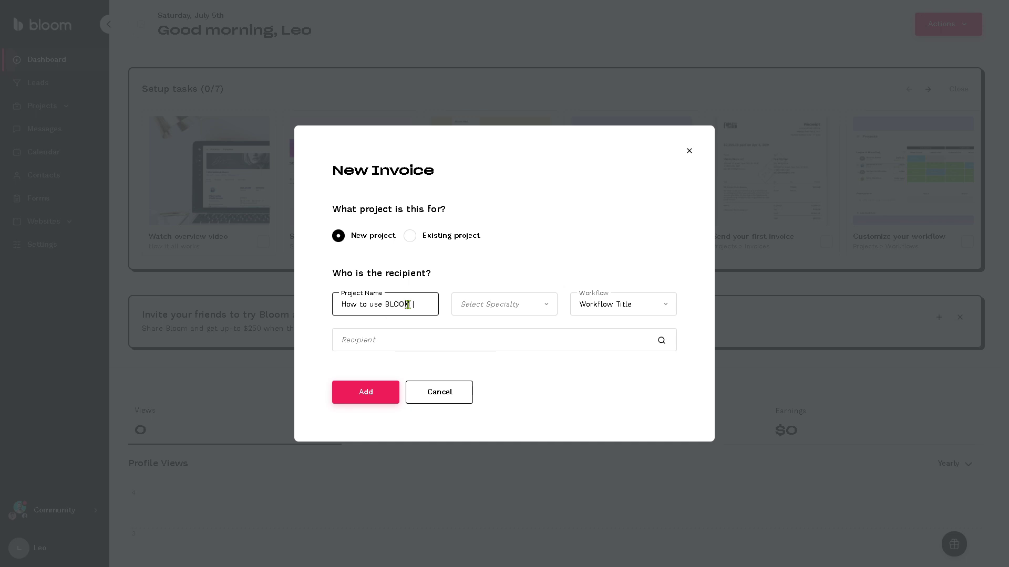
{"action": "type", "text": "CRM"}
{"action": "key", "text": "ctrl+a"}
{"action": "key", "text": "ctrl+c"}
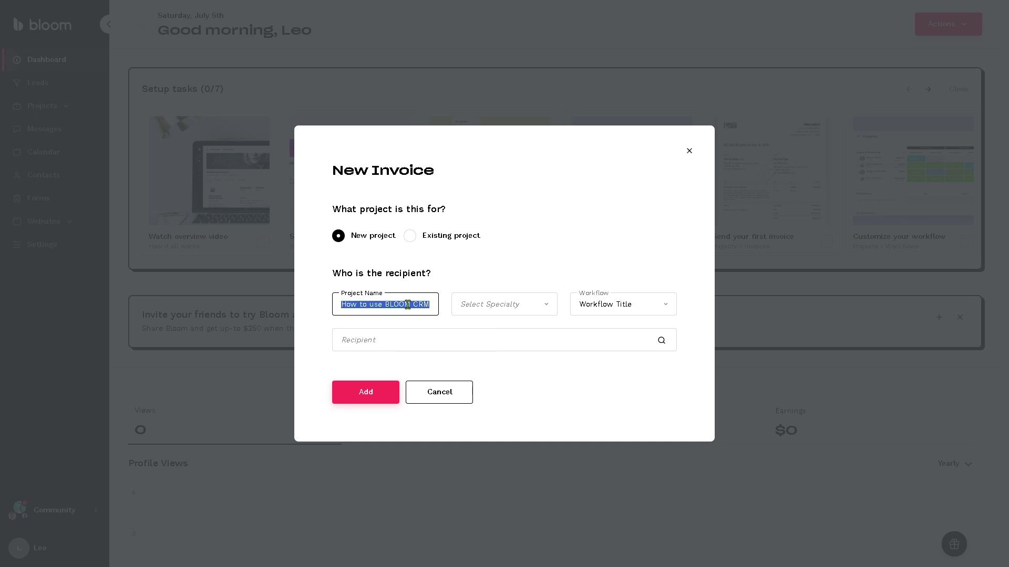
{"action": "left_click", "coordinate": [384, 339]}
{"action": "left_click", "coordinate": [388, 366]}
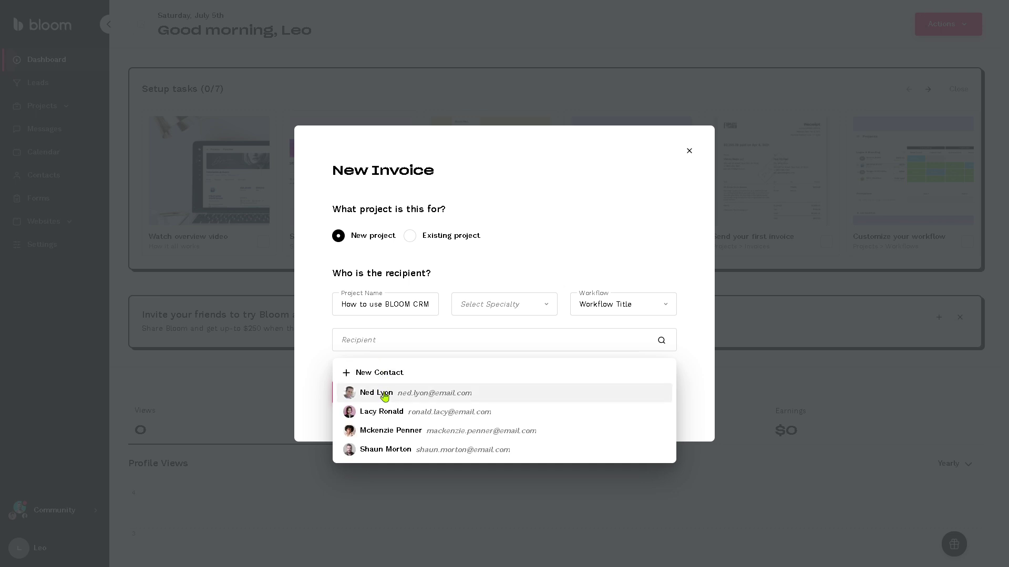
{"action": "left_click", "coordinate": [393, 431]}
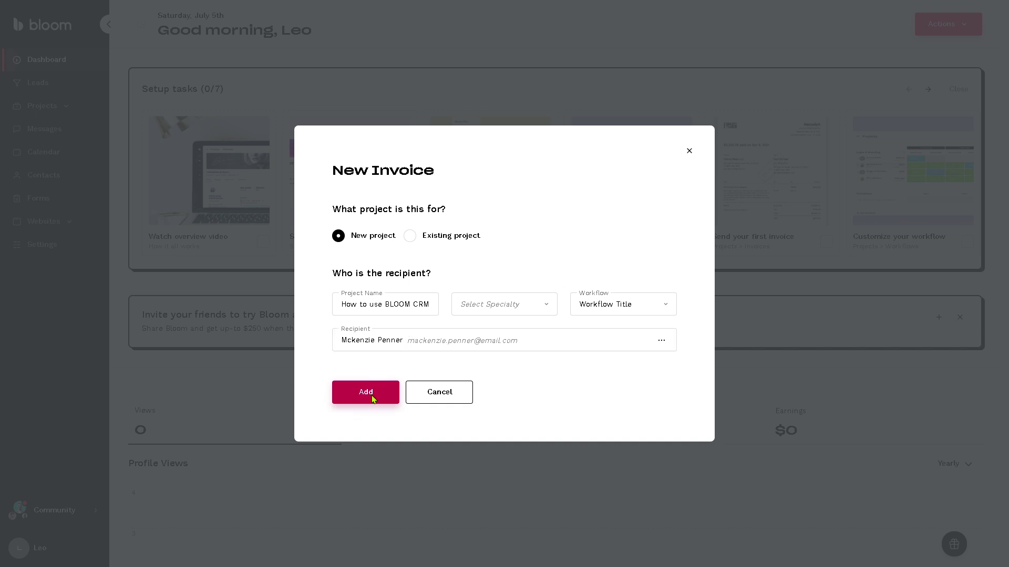
{"action": "left_click", "coordinate": [689, 152]}
{"action": "left_click", "coordinate": [957, 35]}
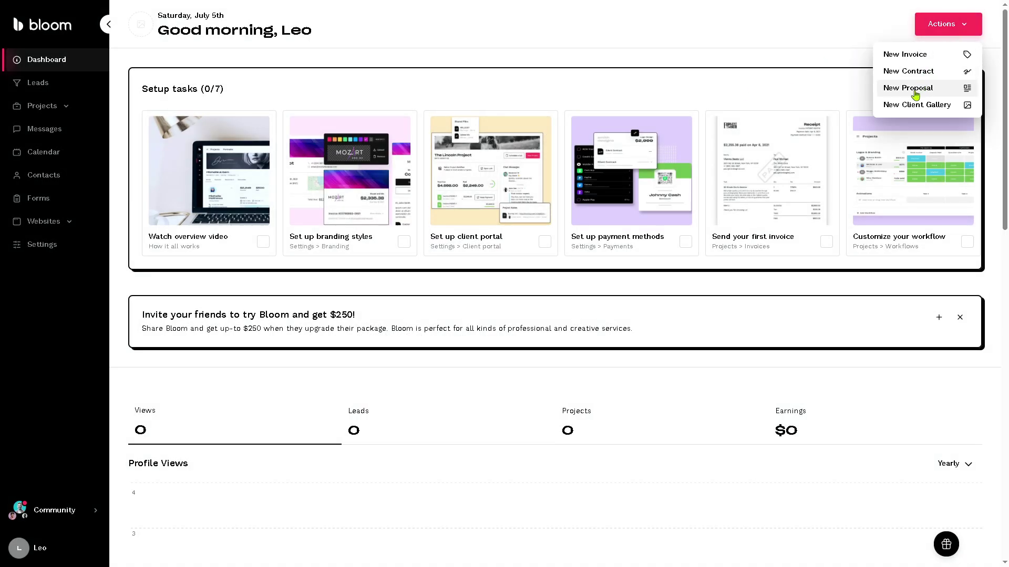
Browse the Leads list and new-lead form unsaved, then view the two sample projects' Workflows board
{"action": "left_click", "coordinate": [51, 87]}
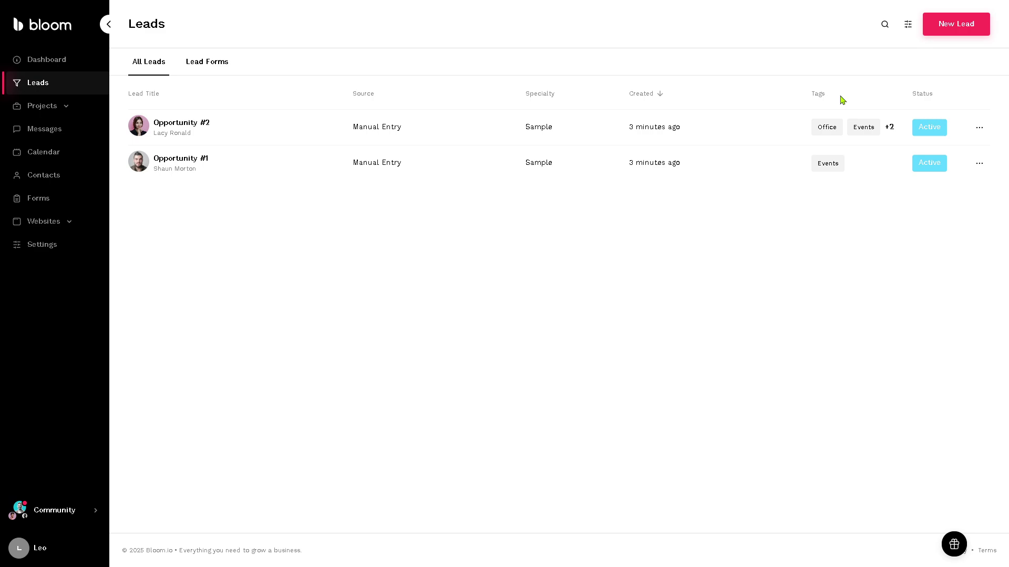
{"action": "left_click", "coordinate": [968, 26]}
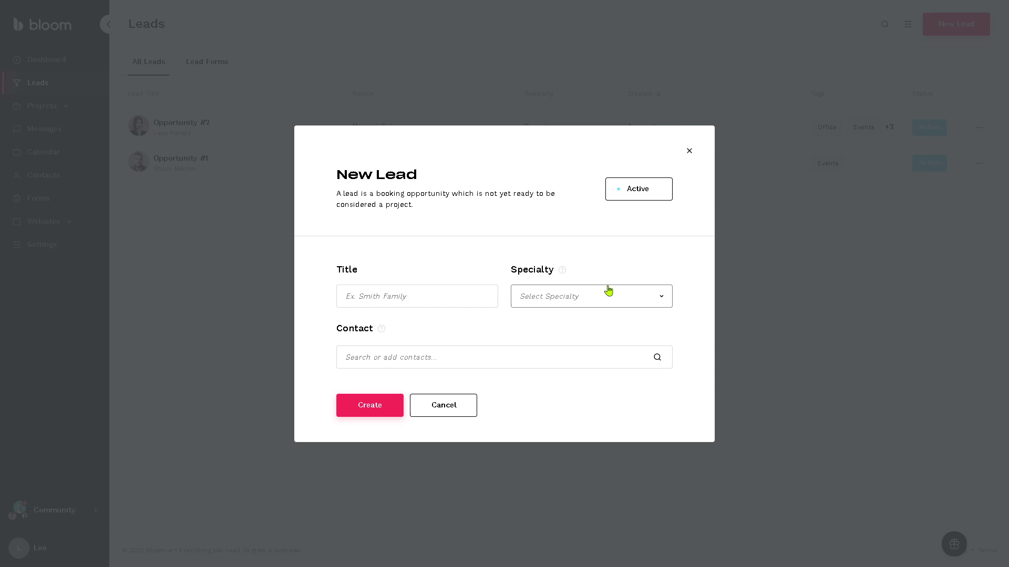
{"action": "left_click", "coordinate": [435, 408]}
{"action": "left_click", "coordinate": [66, 112]}
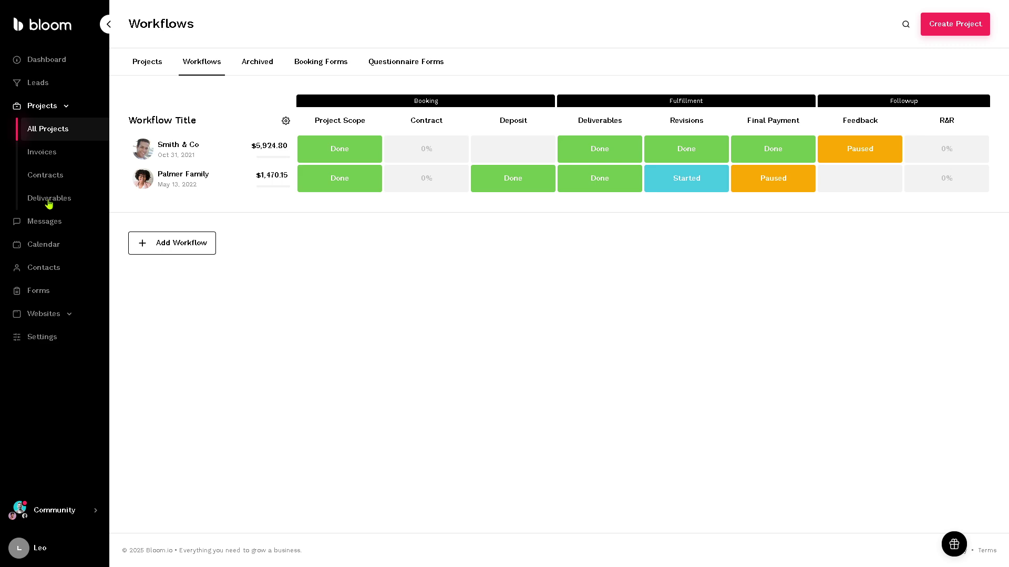
Try the new-project form with name 'How to use BLOOM CRM', close it unsaved, then go to Messages
{"action": "left_click", "coordinate": [961, 26]}
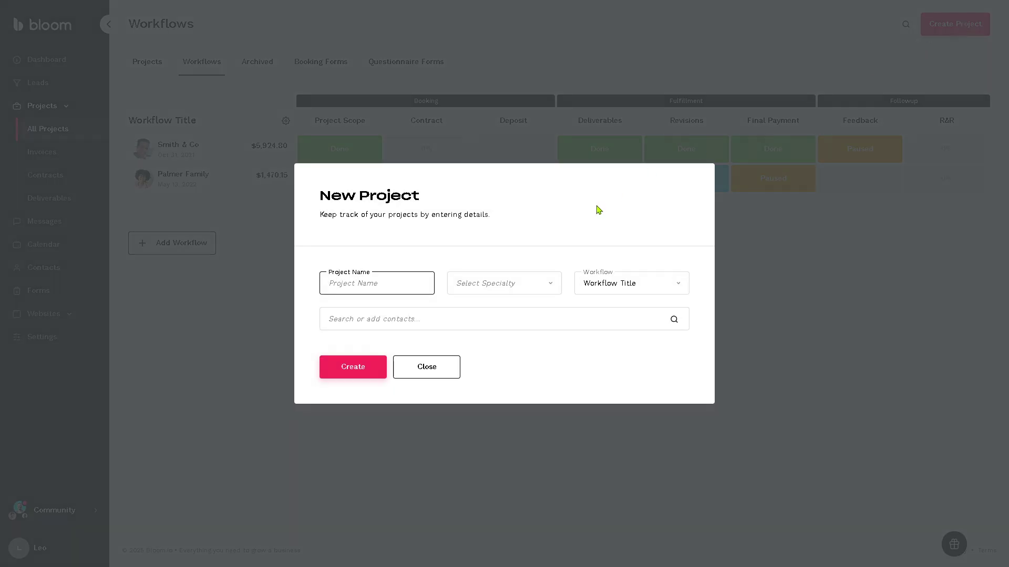
{"action": "type", "text": "How to use BLOOM CRM"}
{"action": "left_click", "coordinate": [548, 286]}
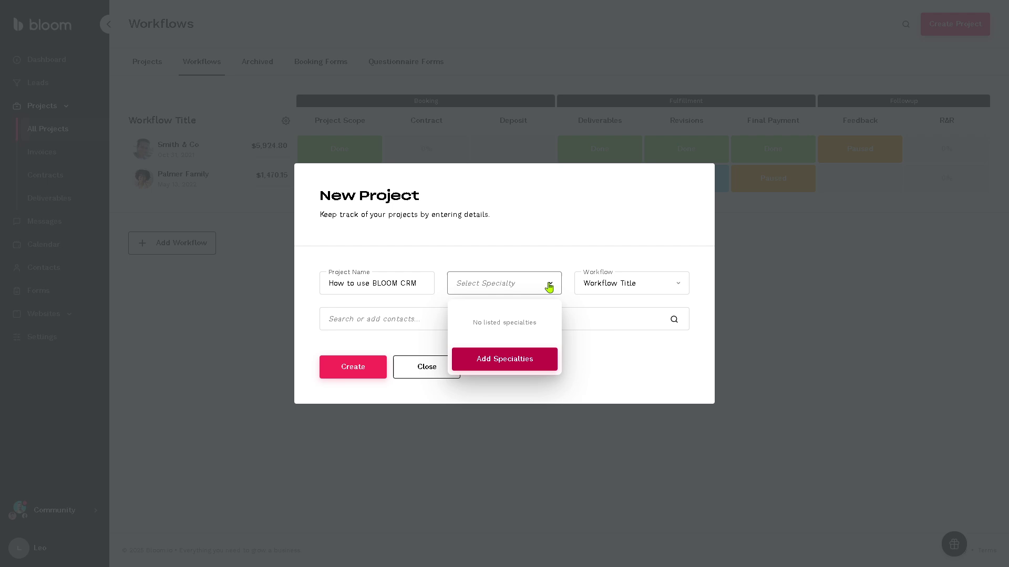
{"action": "left_click", "coordinate": [617, 315]}
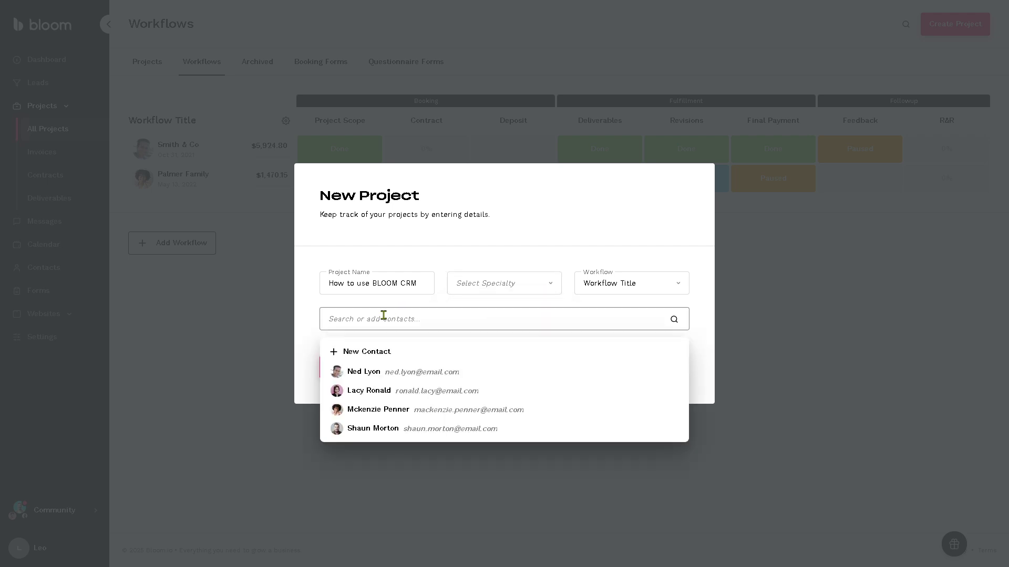
{"action": "left_click", "coordinate": [302, 356]}
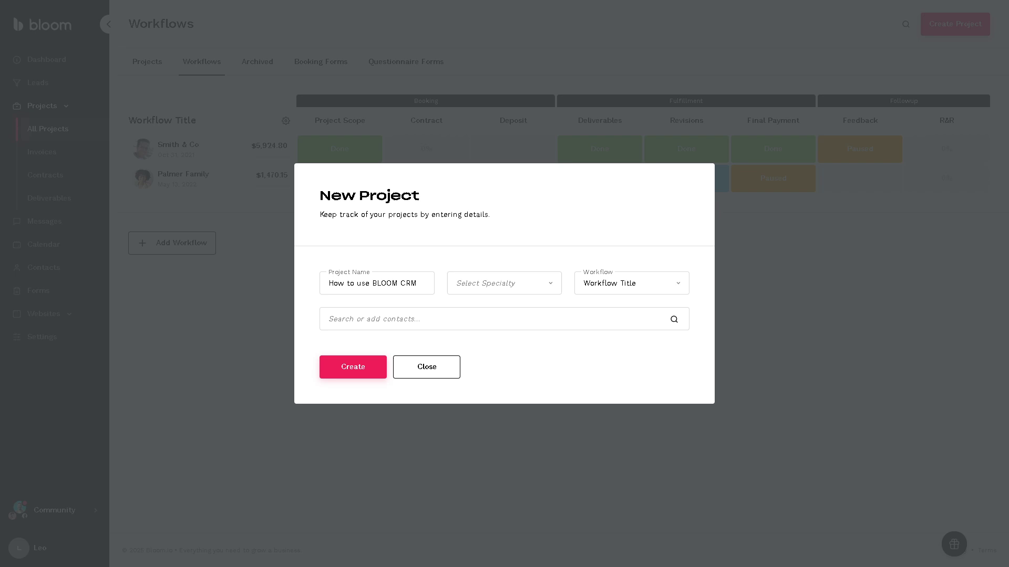
{"action": "left_click", "coordinate": [421, 374]}
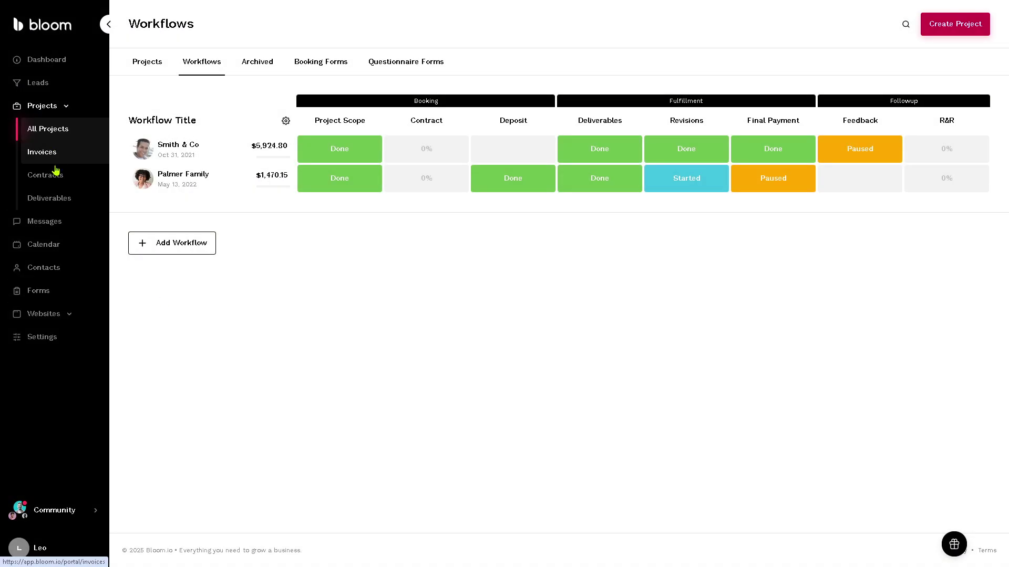
{"action": "left_click", "coordinate": [42, 221]}
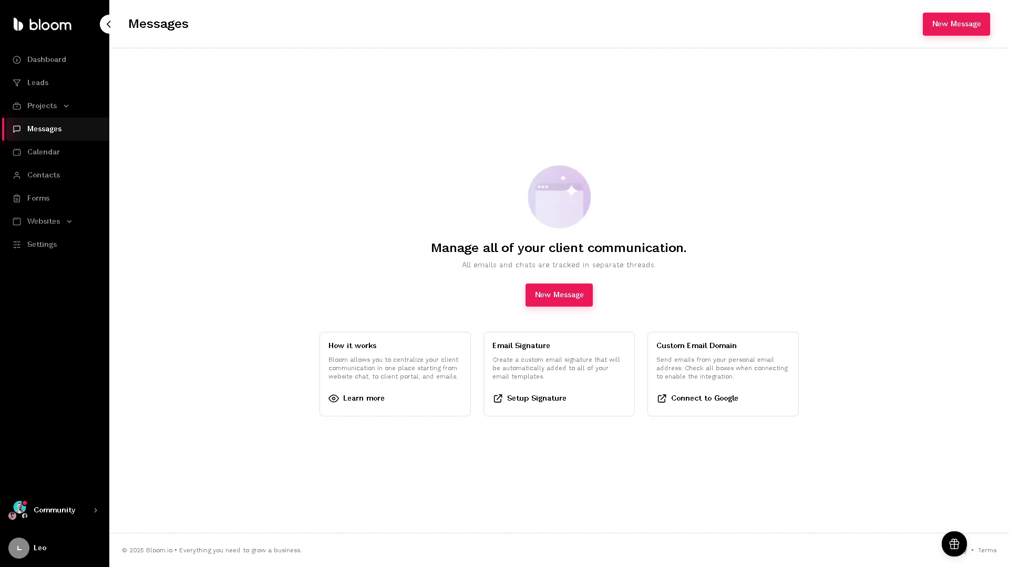
Draft a message with 'How to use BLOOM CRM' as subject and body, discard it, then open Calendar
{"action": "left_click", "coordinate": [579, 300]}
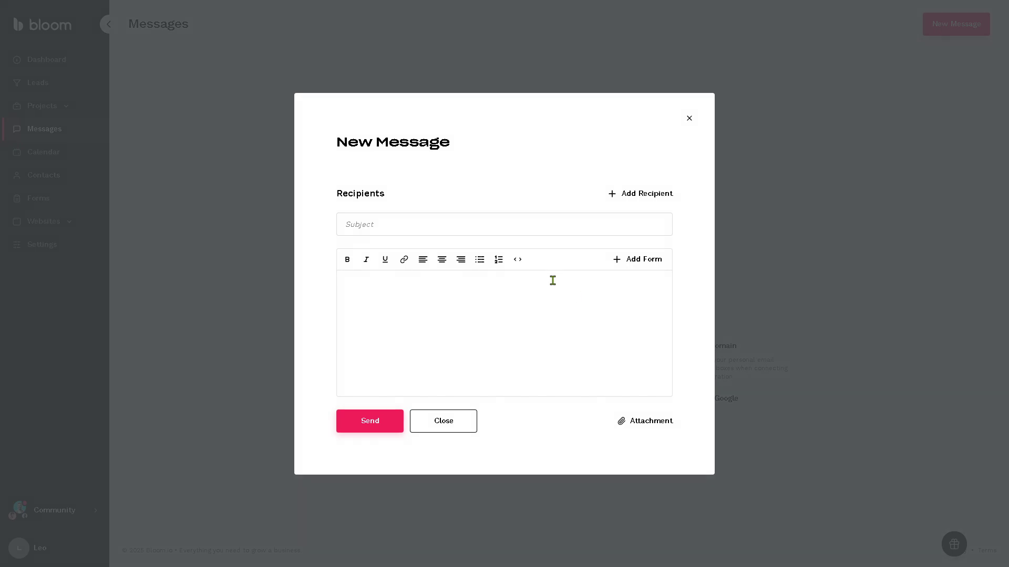
{"action": "left_click", "coordinate": [406, 303]}
{"action": "key", "text": "ctrl+v"}
{"action": "triple_click", "coordinate": [464, 286]}
{"action": "key", "text": "ctrl+c"}
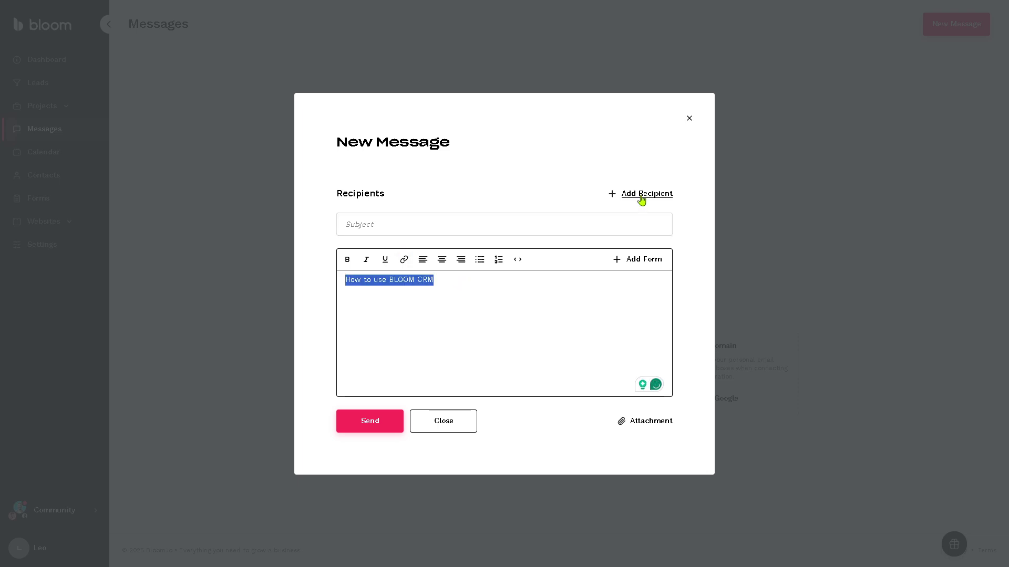
{"action": "left_click", "coordinate": [389, 228]}
{"action": "key", "text": "ctrl+v"}
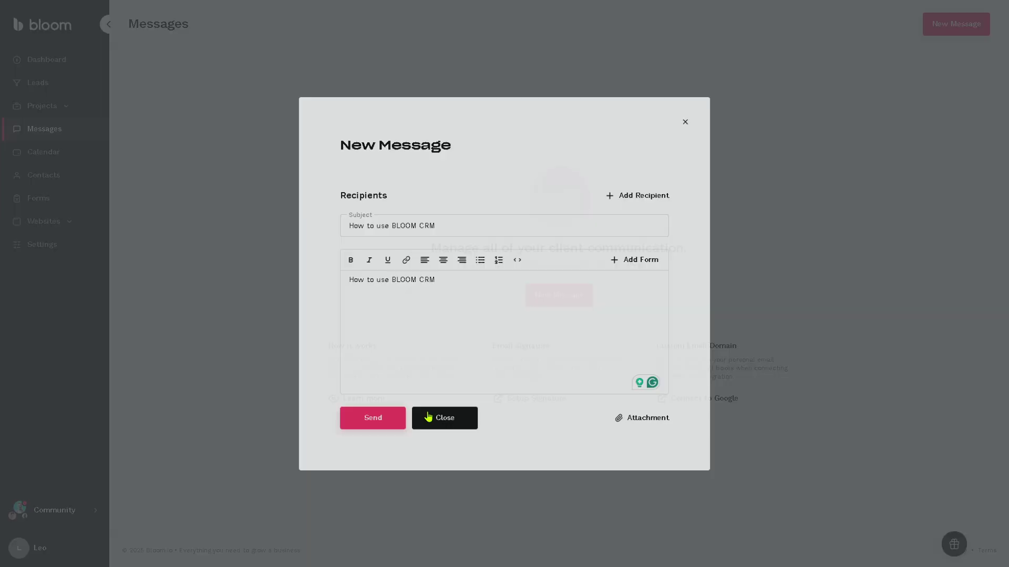
{"action": "left_click", "coordinate": [427, 418]}
{"action": "left_click", "coordinate": [57, 155]}
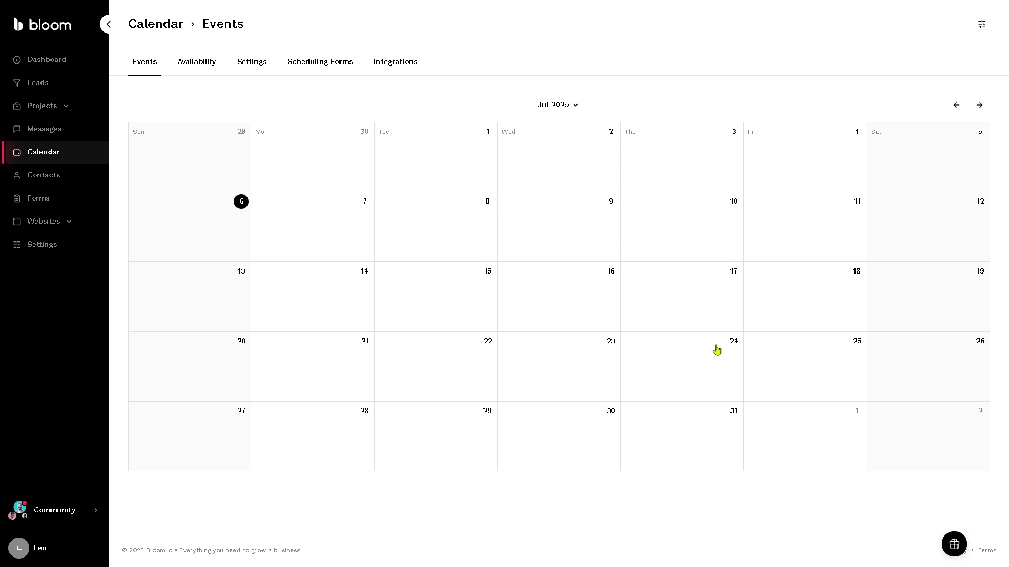
Create the event 'How to use BLOOM CRM' on July 30 at 08:00am, then open Contacts
{"action": "right_click", "coordinate": [615, 411]}
{"action": "key", "text": "Escape"}
{"action": "left_click", "coordinate": [614, 412]}
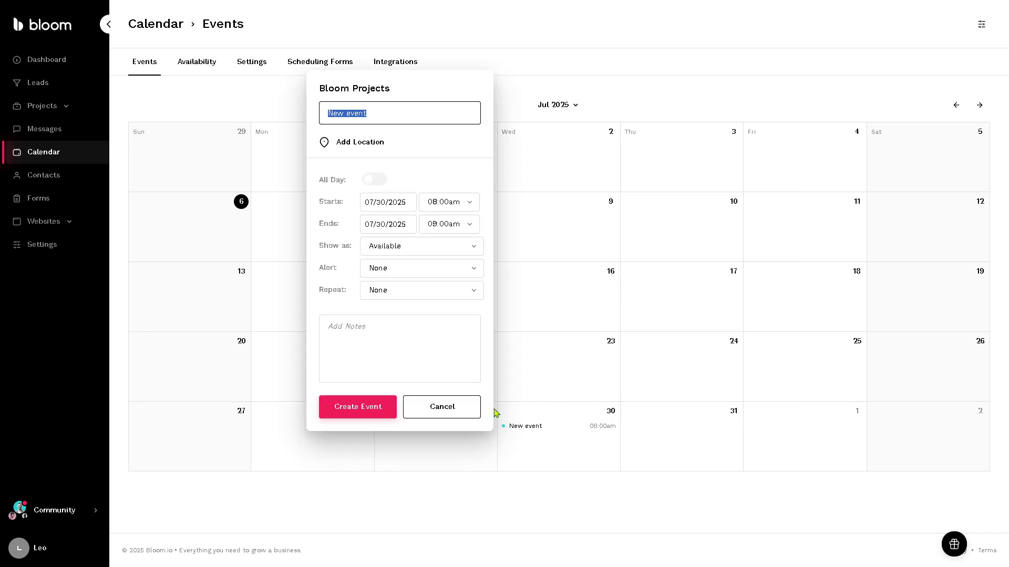
{"action": "key", "text": "ctrl+v"}
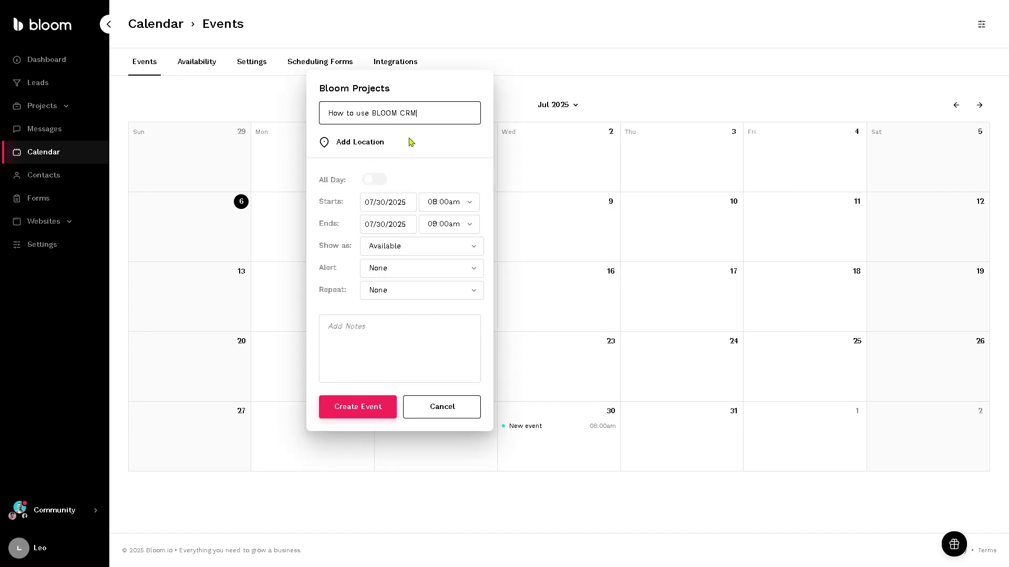
{"action": "left_click", "coordinate": [357, 408]}
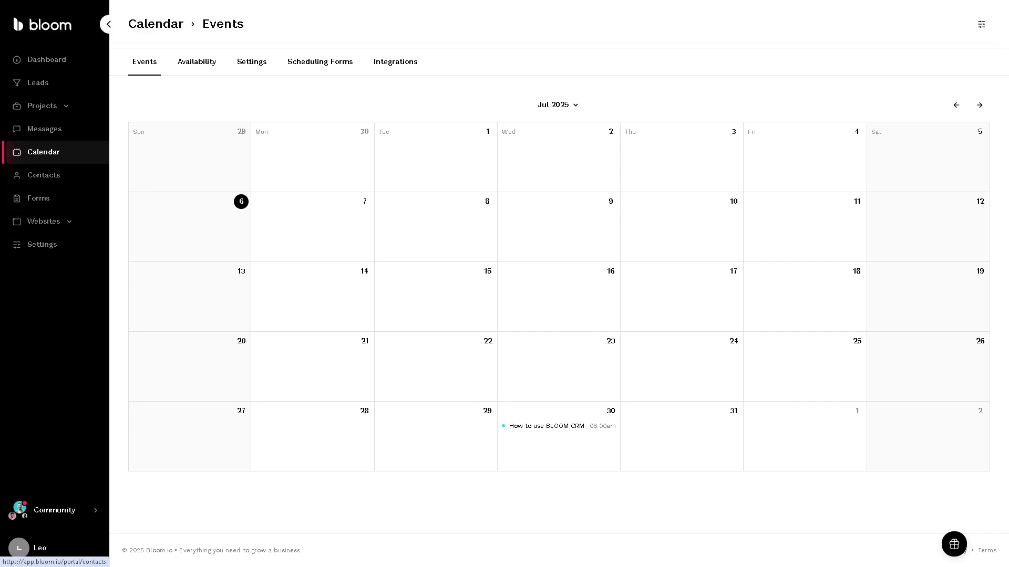
{"action": "left_click", "coordinate": [88, 175]}
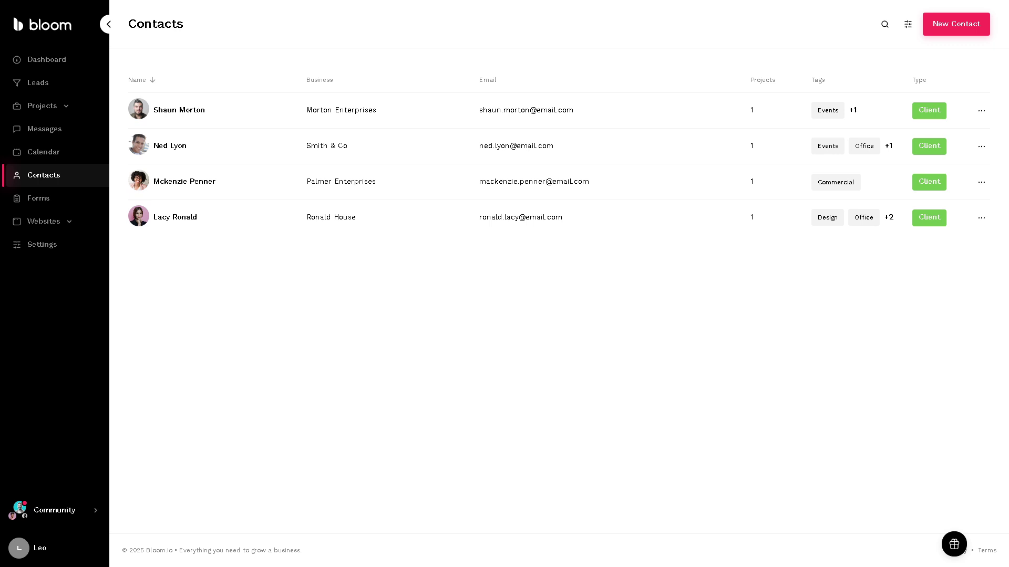
Open All Forms to see the nine lead capture, scheduling, instant booking and questionnaire forms
{"action": "left_click", "coordinate": [52, 202]}
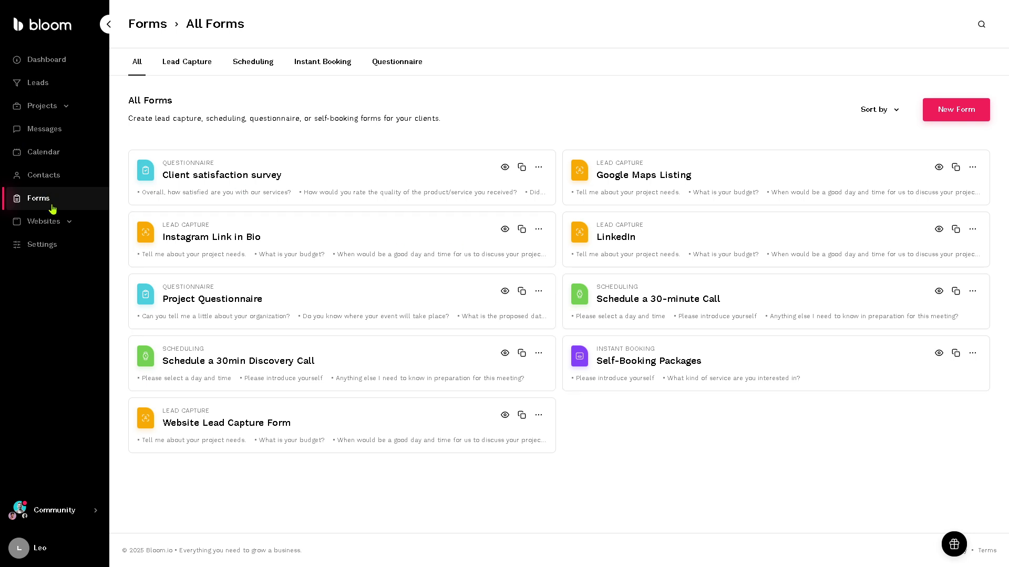
Open the Websites portfolio section
{"action": "left_click", "coordinate": [52, 223]}
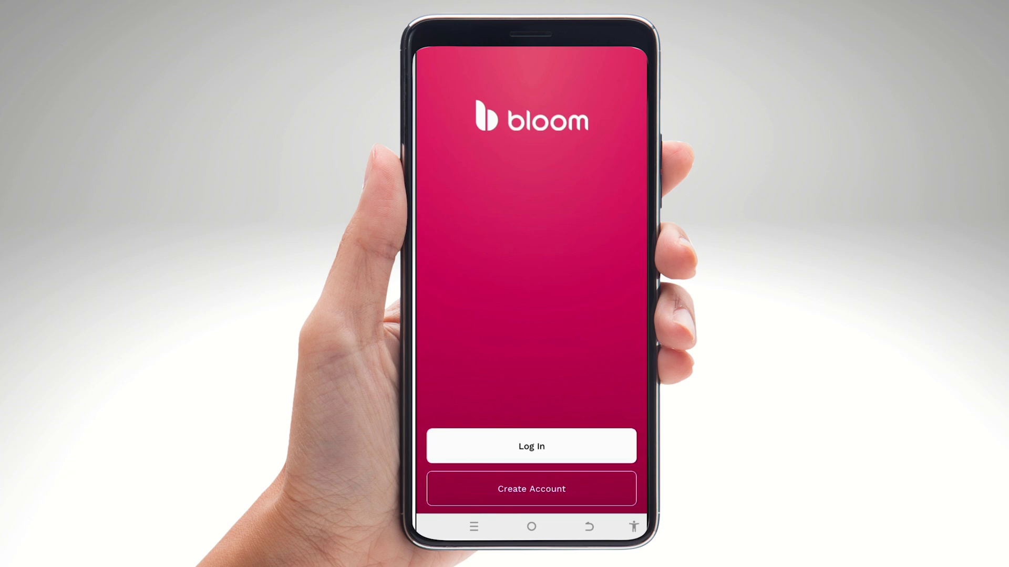
Log in to the mobile app and view the Leads, Bookings and Earnings dashboard charts
{"action": "left_click", "coordinate": [531, 446]}
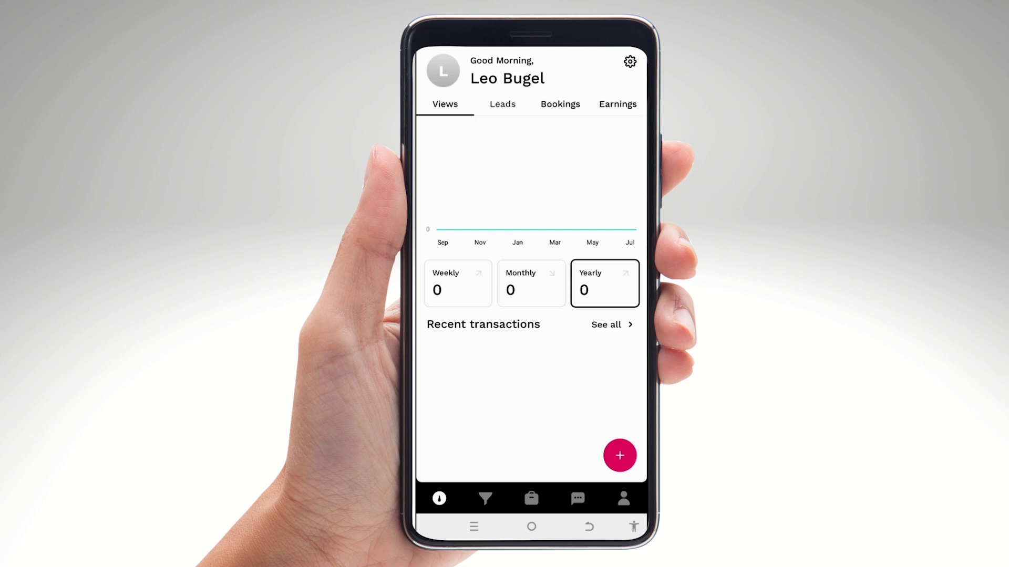
{"action": "left_click", "coordinate": [503, 104]}
{"action": "left_click", "coordinate": [560, 104]}
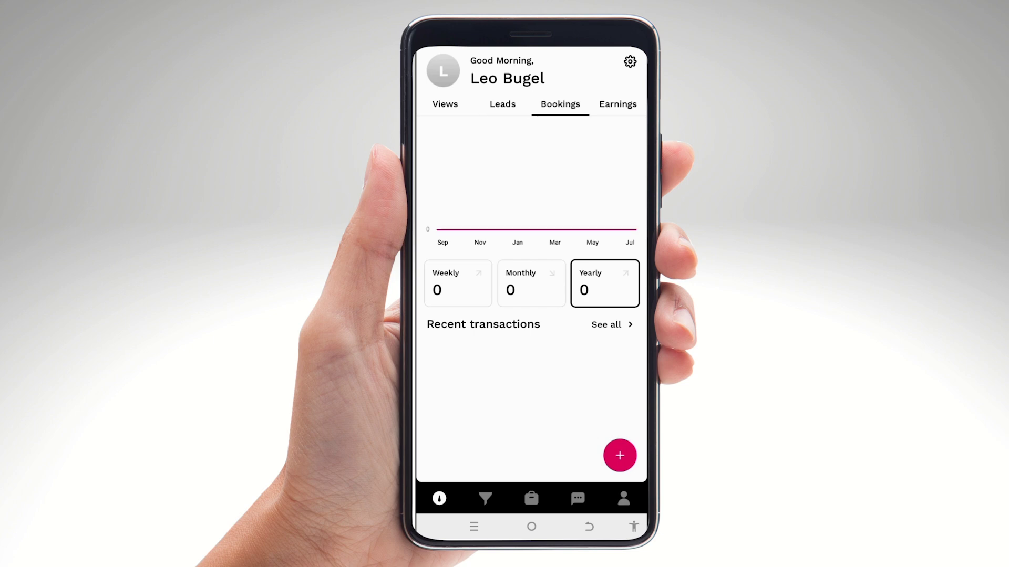
{"action": "left_click", "coordinate": [618, 104]}
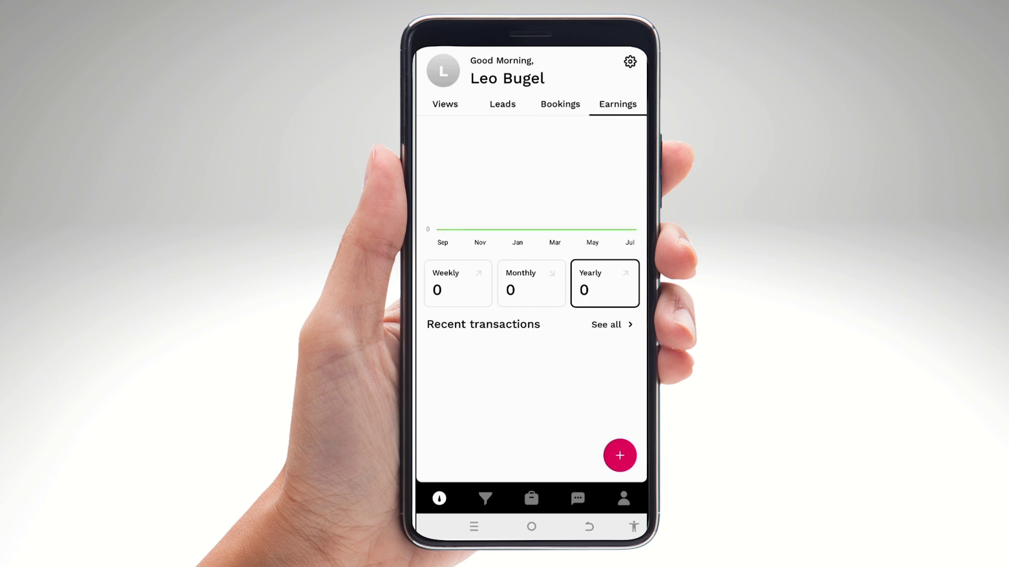
Browse the app's contacts, messages, projects and leads screens, then return to the home dashboard
{"action": "left_click", "coordinate": [624, 498]}
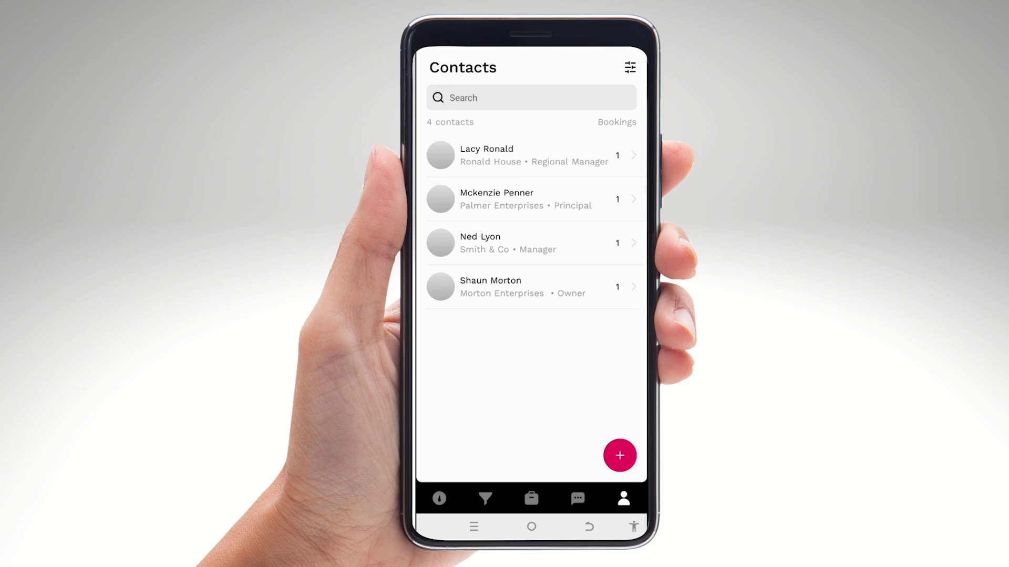
{"action": "left_click", "coordinate": [577, 498]}
{"action": "left_click", "coordinate": [531, 498]}
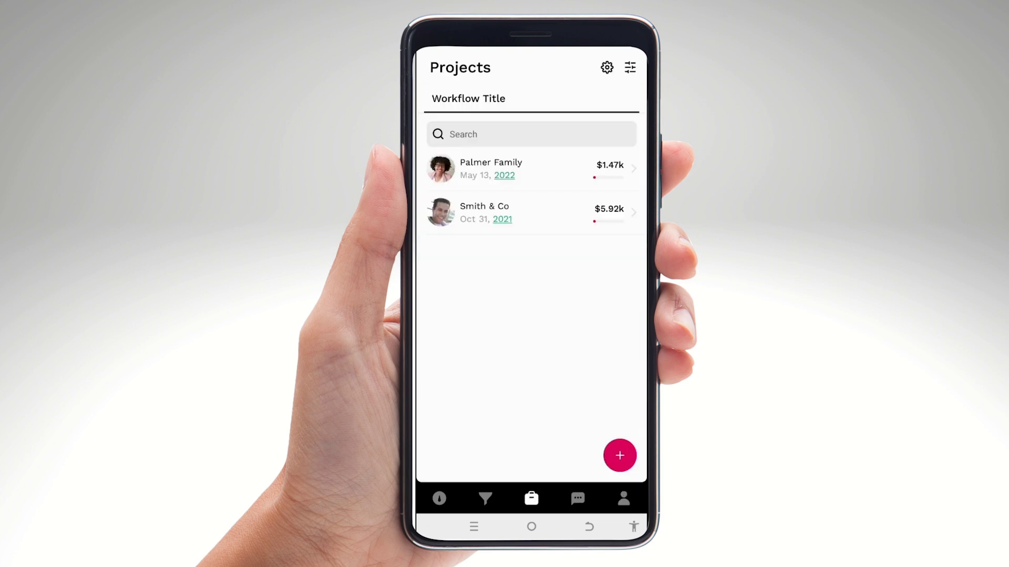
{"action": "left_click", "coordinate": [485, 498]}
{"action": "left_click", "coordinate": [440, 498]}
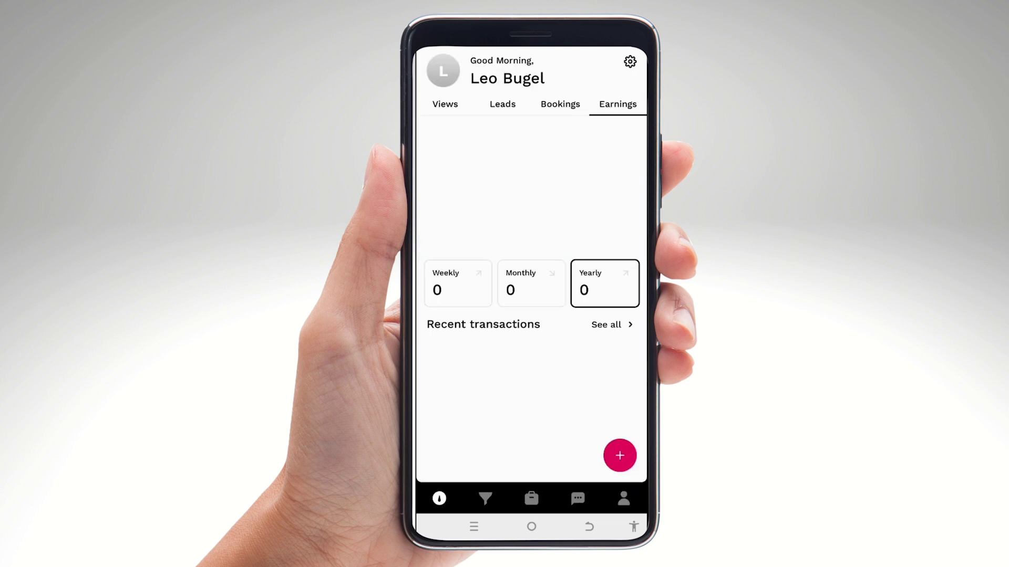